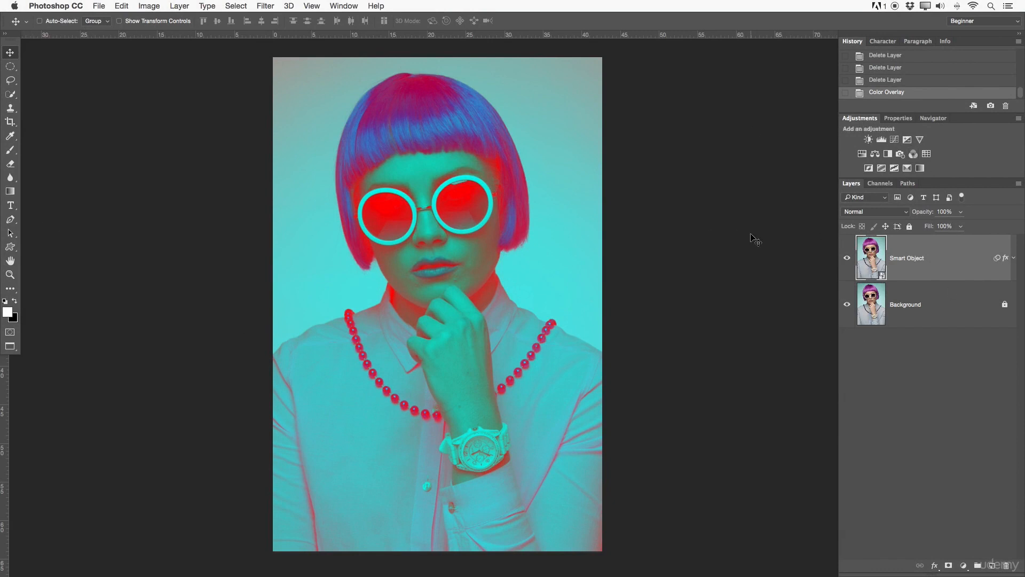
# Step: Bring up the document navigator, look through the character and paragraph settings, and return to the edit history
pyautogui.moveTo(851, 183); pyautogui.dragTo(889, 188)
pyautogui.click(898, 118)
pyautogui.click(934, 119)
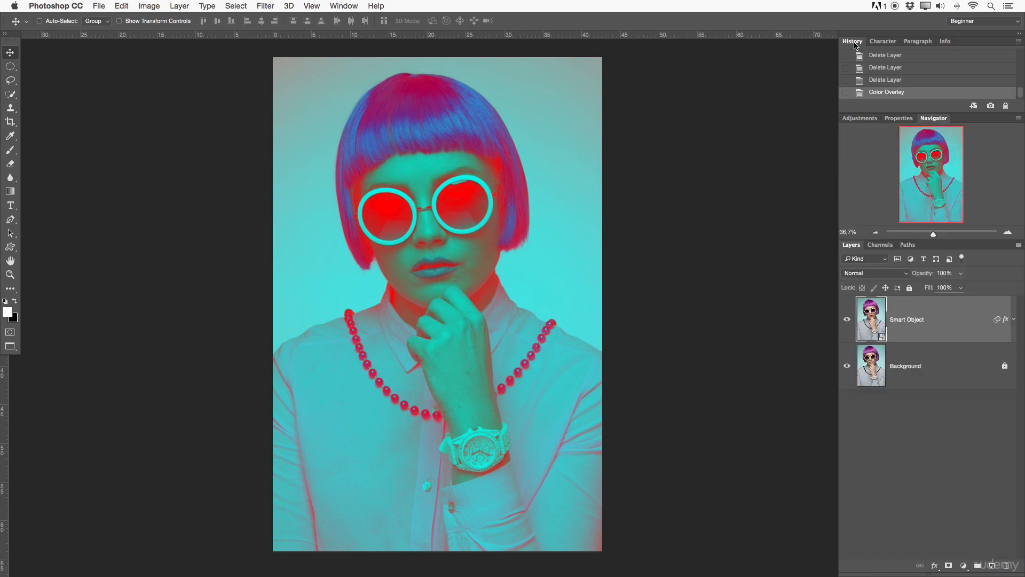
pyautogui.click(878, 42)
pyautogui.click(918, 41)
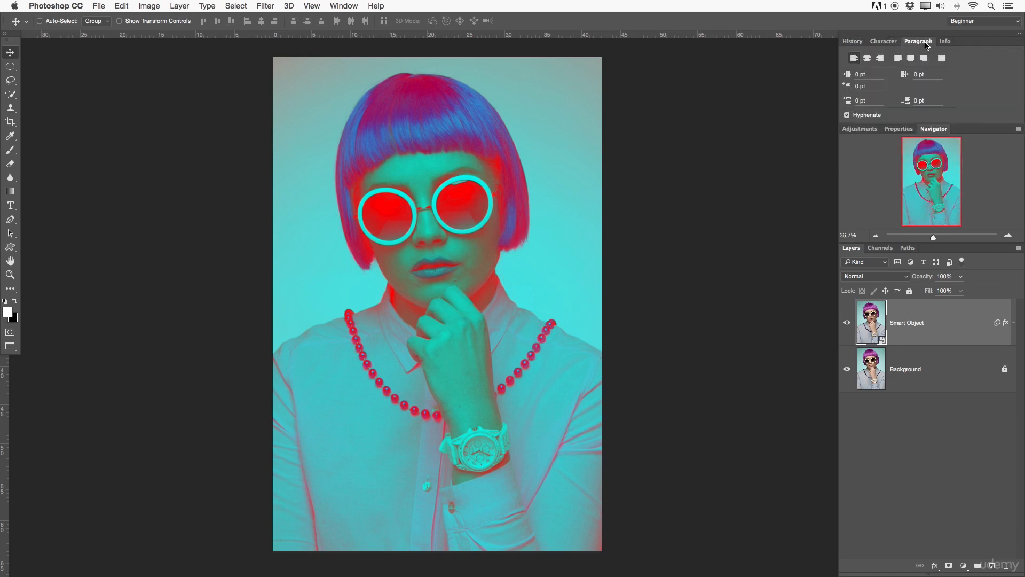
pyautogui.click(860, 41)
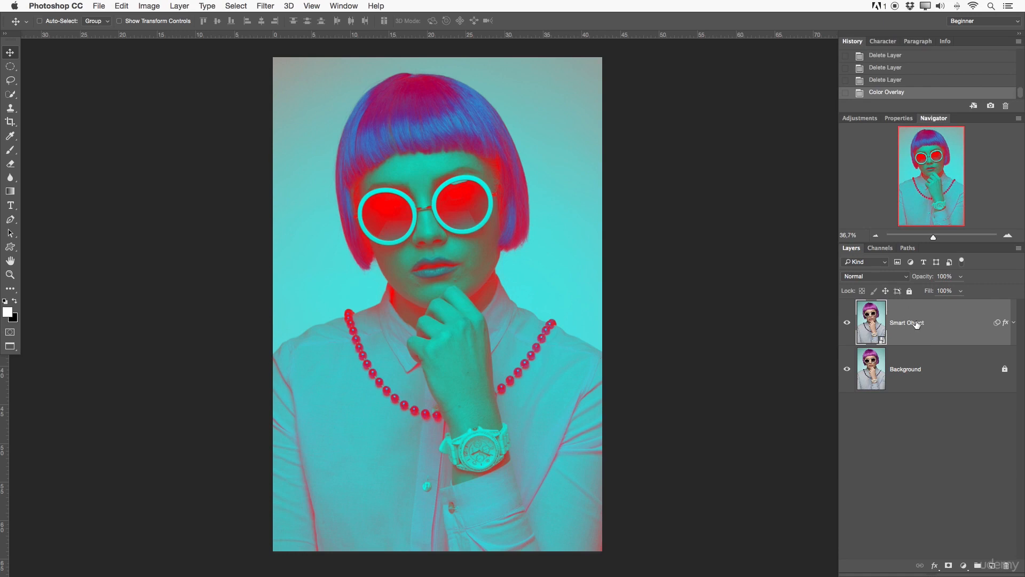
# Step: Duplicate the Smart Object layer and add a Curves adjustment layer above the copy
pyautogui.press('super+j')
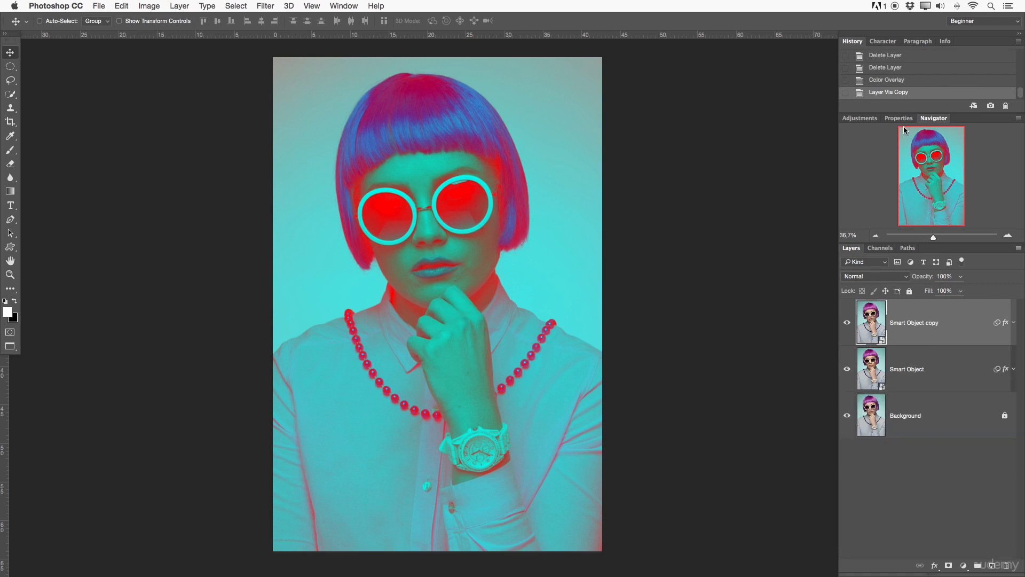
pyautogui.click(860, 117)
pyautogui.click(891, 140)
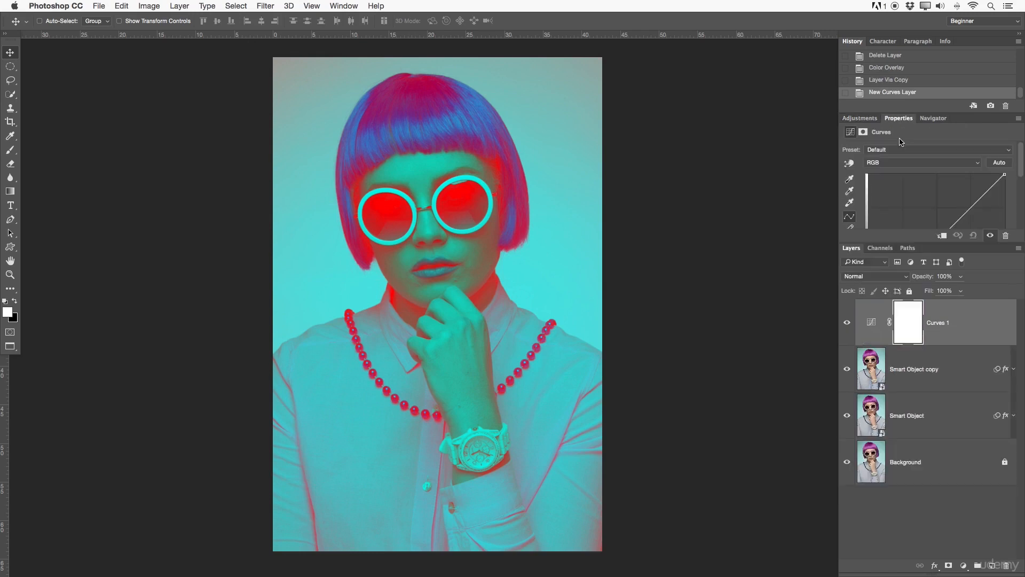
# Step: Float the Properties beside the canvas and shape the RGB curve with raised highlights and a shadow point at input 79, output 74
pyautogui.moveTo(899, 118); pyautogui.dragTo(640, 53)
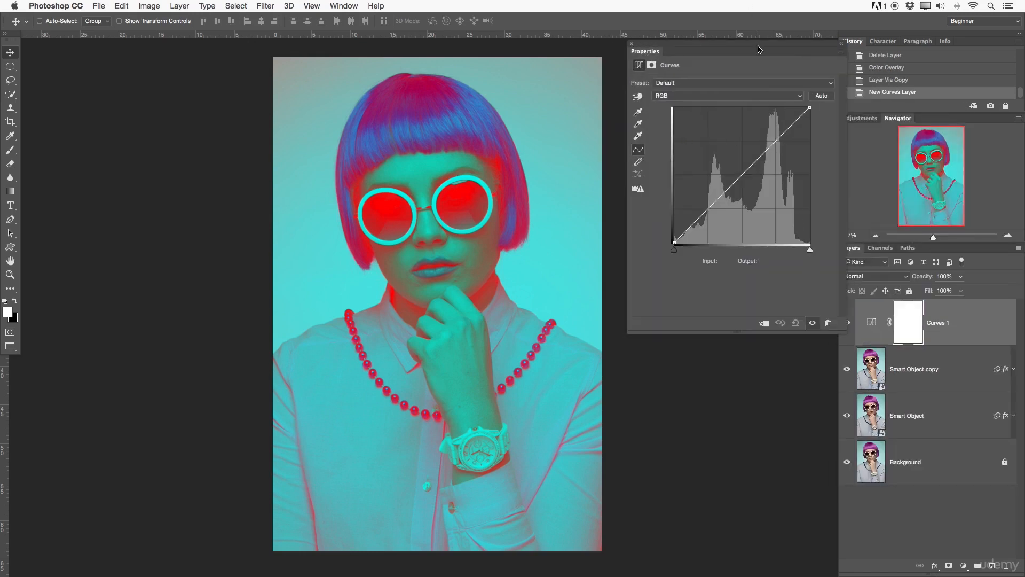
pyautogui.moveTo(739, 48); pyautogui.dragTo(741, 48)
pyautogui.moveTo(754, 152); pyautogui.dragTo(752, 135)
pyautogui.moveTo(706, 201); pyautogui.dragTo(705, 203)
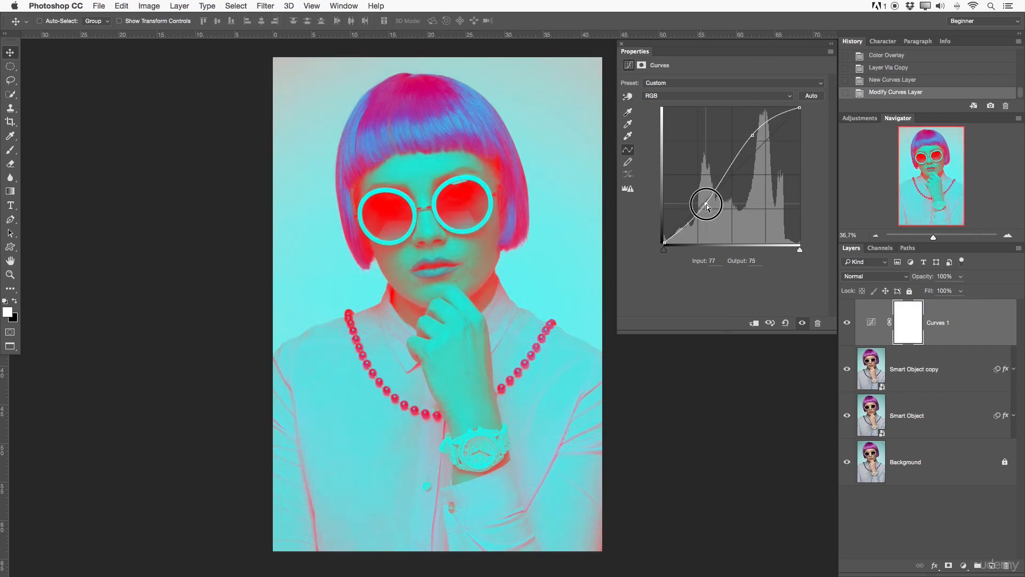
# Step: Add a Hue/Saturation adjustment layer with Saturation +27 and a Posterize adjustment layer with 64 levels
pyautogui.click(859, 118)
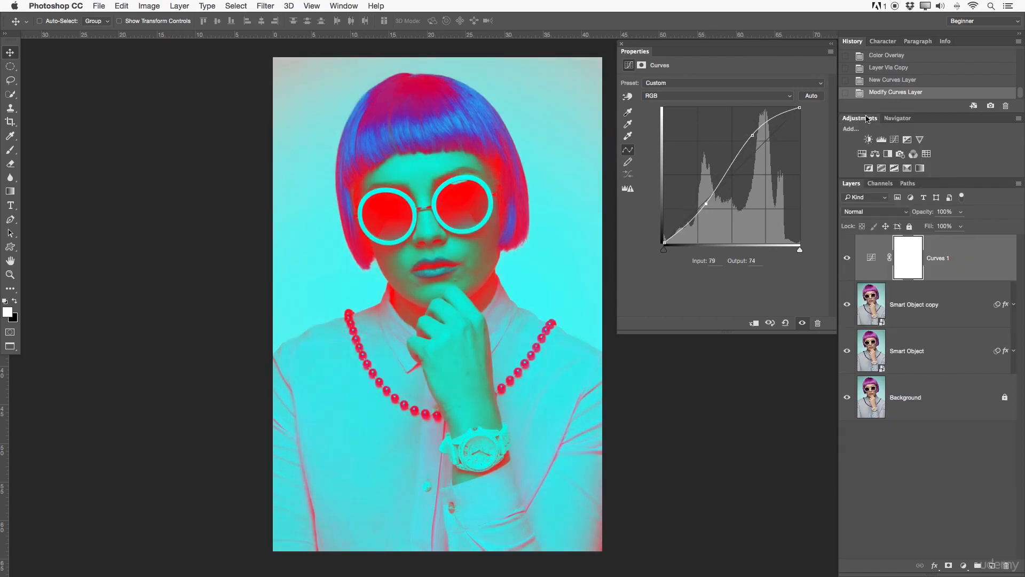
pyautogui.click(862, 154)
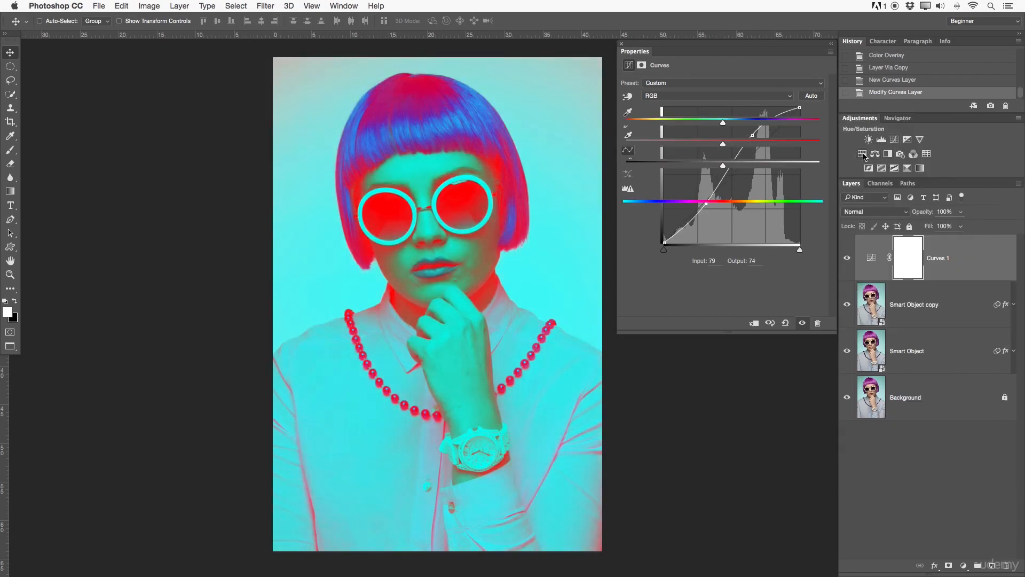
pyautogui.moveTo(723, 144); pyautogui.dragTo(758, 144)
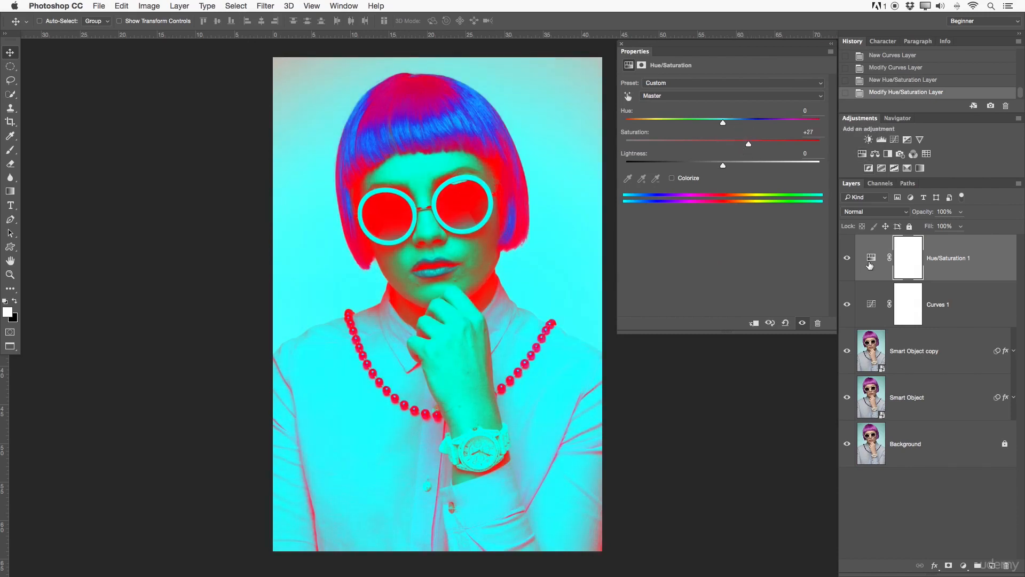
pyautogui.click(882, 169)
pyautogui.moveTo(630, 101); pyautogui.dragTo(673, 98)
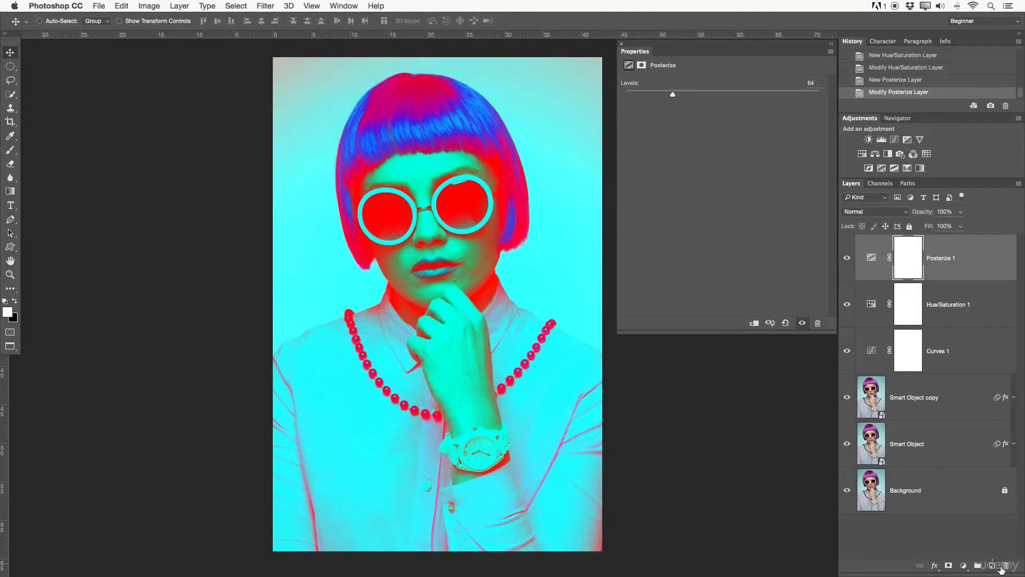
# Step: Create four empty layers above the Posterize layer and add a new group on top of them
pyautogui.click(996, 566)
pyautogui.click(996, 566)
pyautogui.click(996, 565)
pyautogui.click(996, 566)
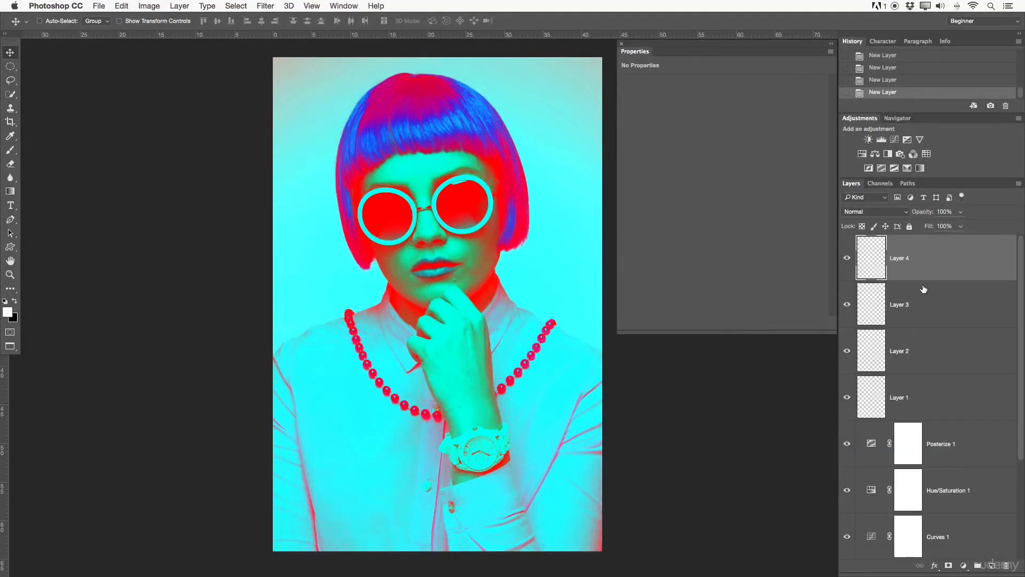
pyautogui.click(977, 565)
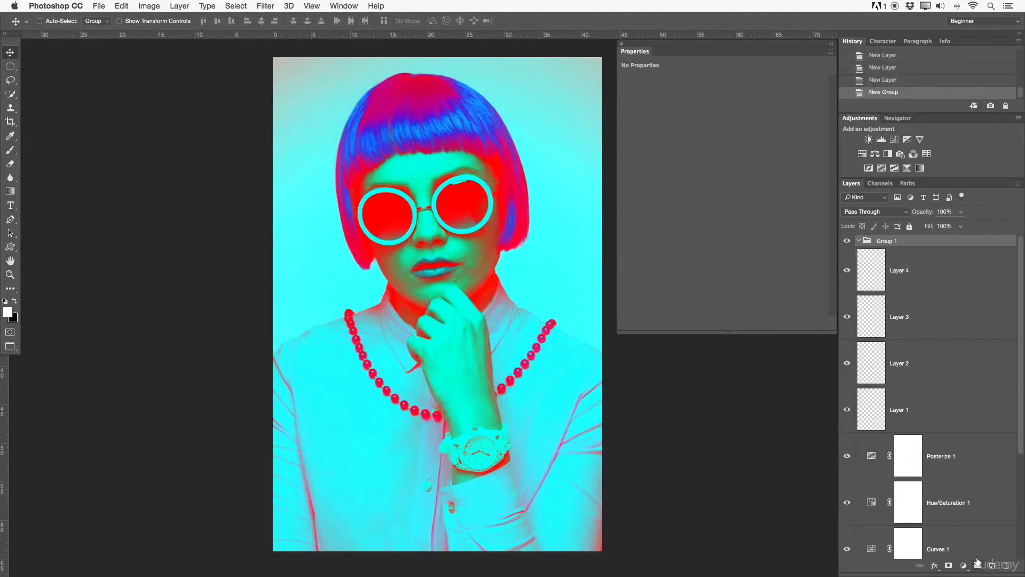
# Step: In the group, add a Levels layer with darkened shadows and a Brightness/Contrast layer with Brightness 41 and Contrast -36
pyautogui.click(881, 140)
pyautogui.moveTo(662, 159); pyautogui.dragTo(686, 158)
pyautogui.click(870, 142)
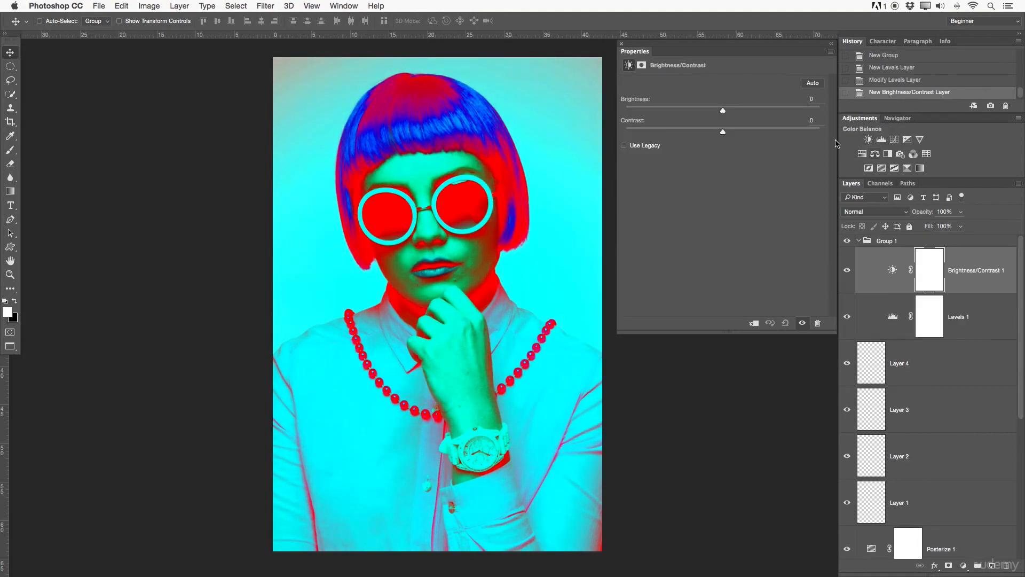
pyautogui.moveTo(723, 132); pyautogui.dragTo(652, 133)
pyautogui.moveTo(723, 110); pyautogui.dragTo(749, 110)
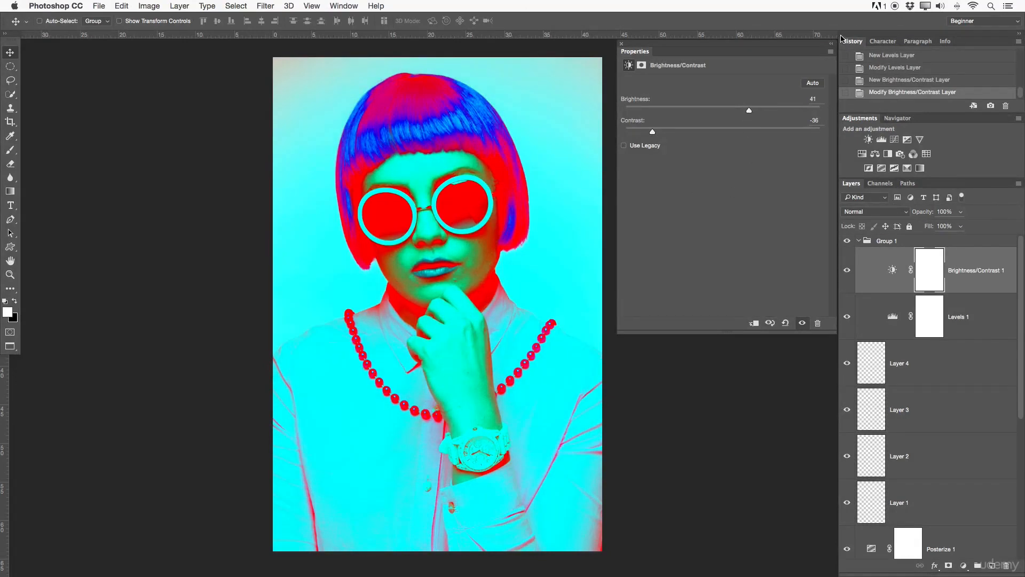
# Step: Dock the History with the floating Properties and roll the document back to the first Gaussian Blur state
pyautogui.moveTo(842, 38); pyautogui.dragTo(669, 52)
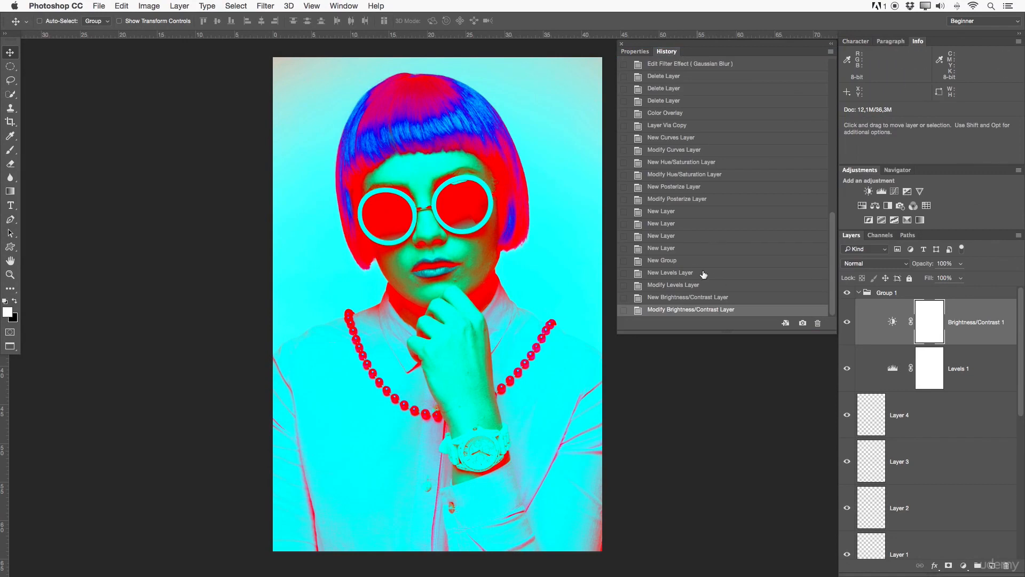
pyautogui.moveTo(832, 281); pyautogui.dragTo(828, 183)
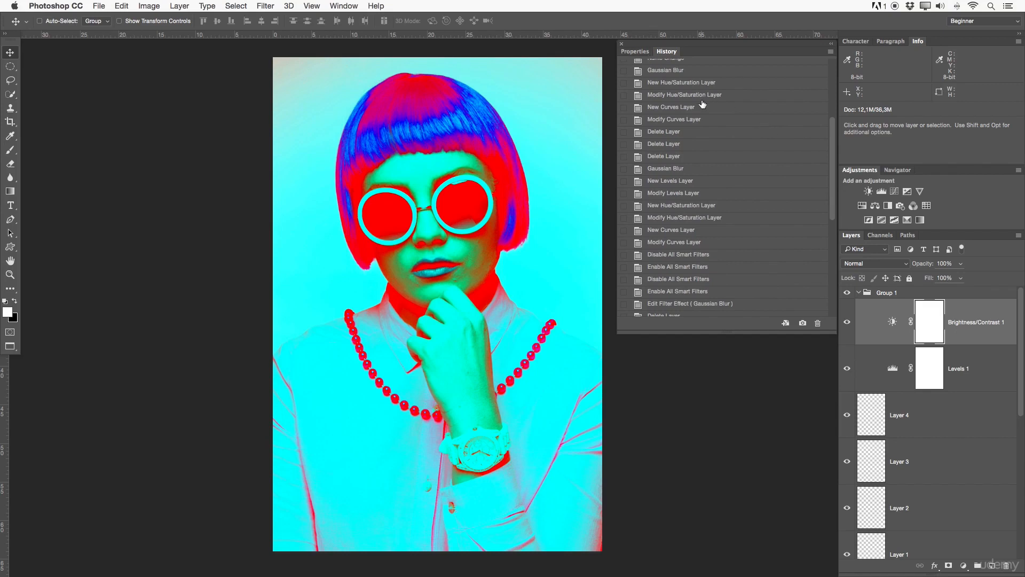
pyautogui.click(683, 71)
pyautogui.click(691, 85)
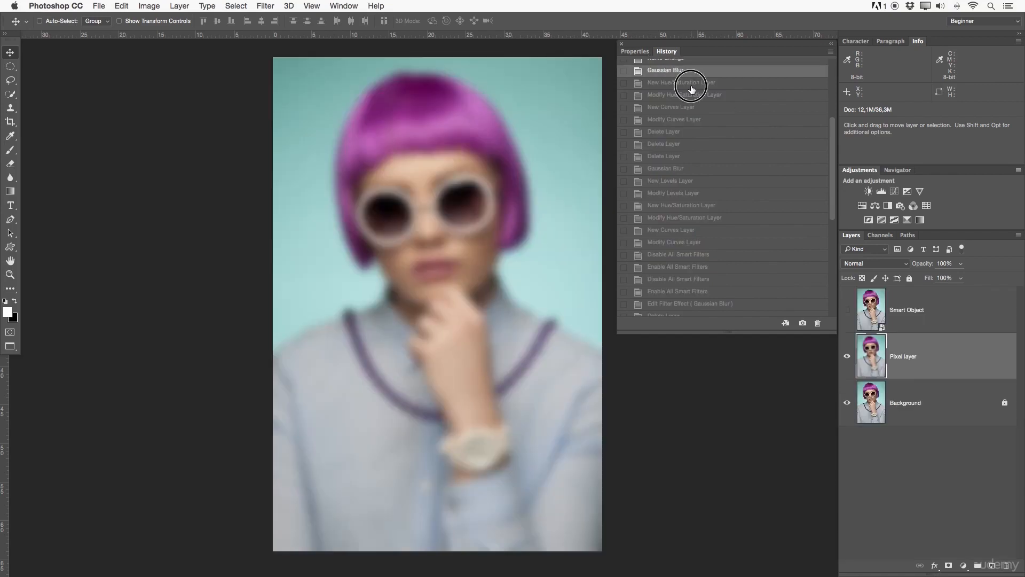
pyautogui.click(680, 71)
# Step: Compare the recorded document states between the first New Curves Layer and the New Levels Layer entries
pyautogui.click(673, 108)
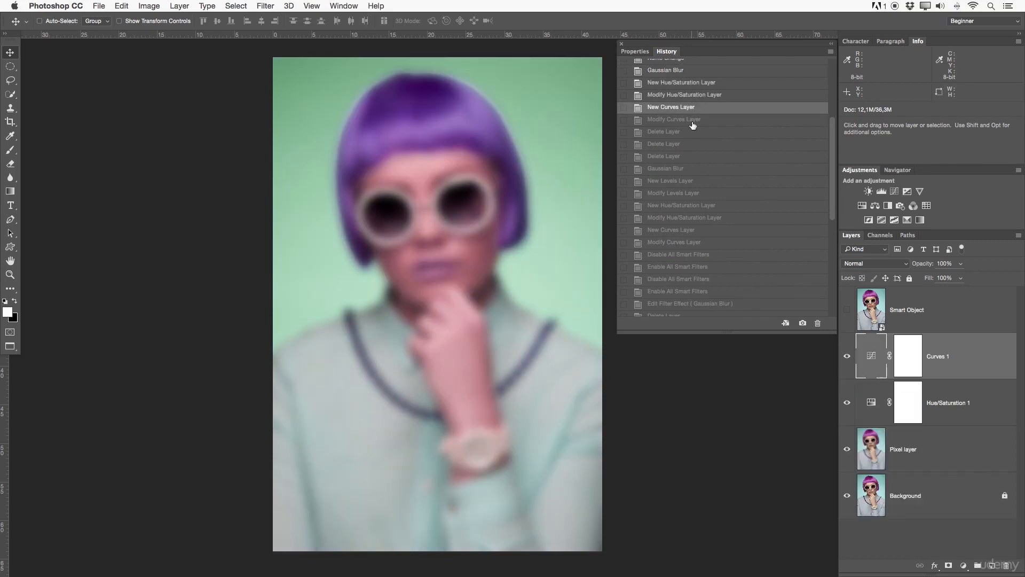
pyautogui.click(692, 121)
pyautogui.click(694, 134)
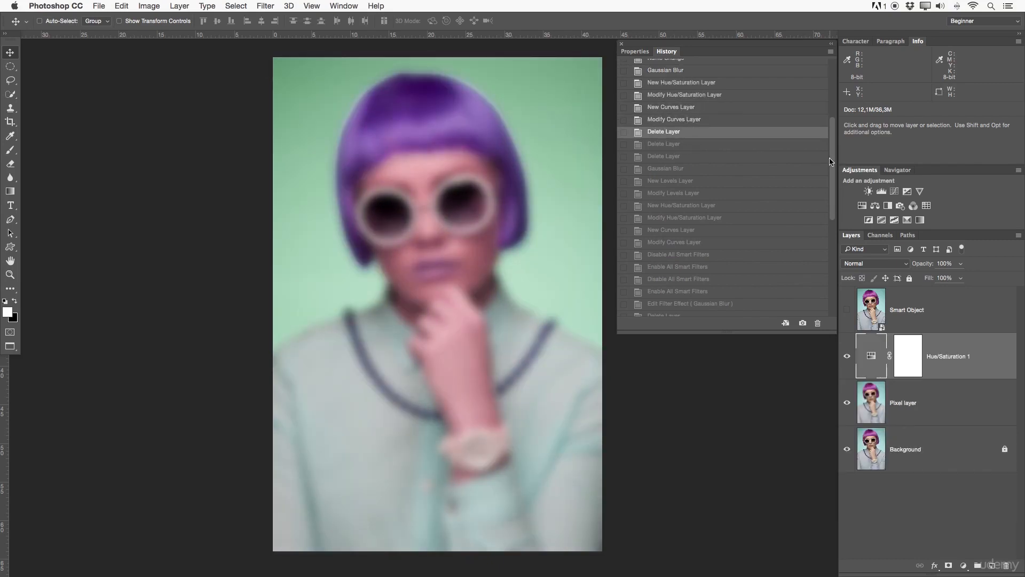
pyautogui.click(724, 183)
pyautogui.click(693, 146)
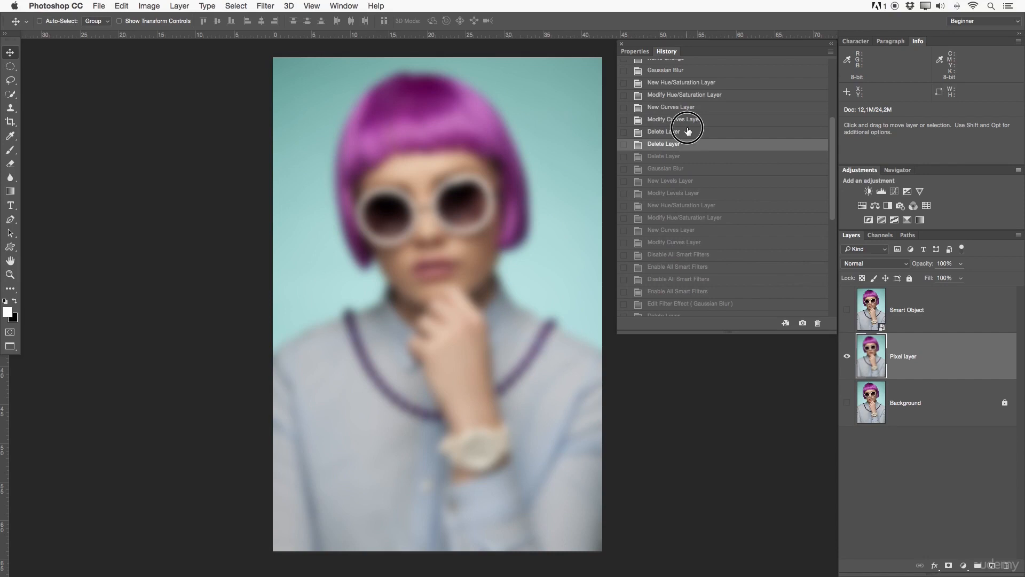
pyautogui.click(688, 131)
pyautogui.click(684, 94)
pyautogui.click(714, 178)
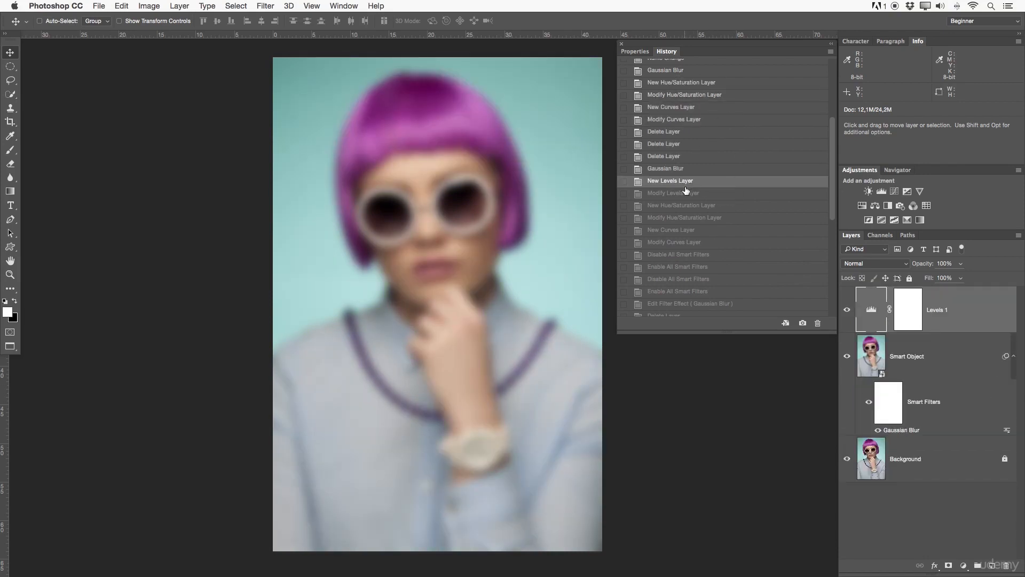
# Step: Review the whole edit history and step forward through the New Layer states to the last Modify Brightness/Contrast Layer state
pyautogui.scroll(5, 687, 196)
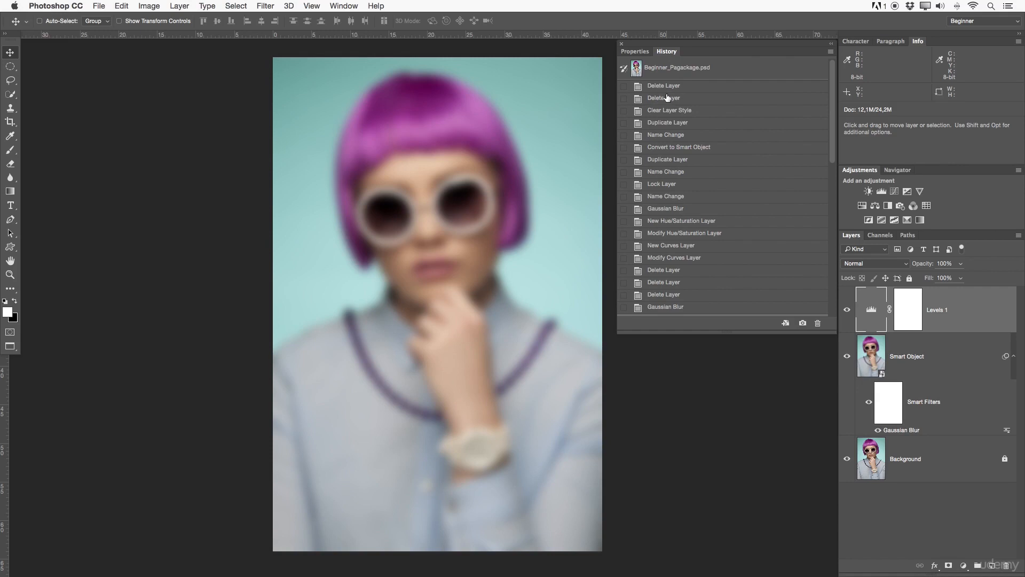
pyautogui.scroll(-10, 673, 96)
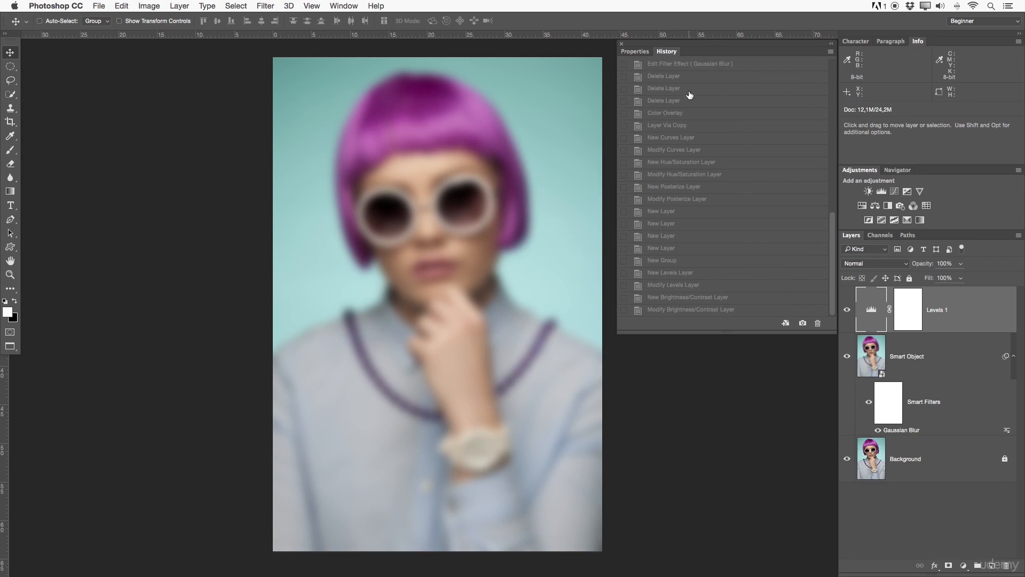
pyautogui.click(661, 243)
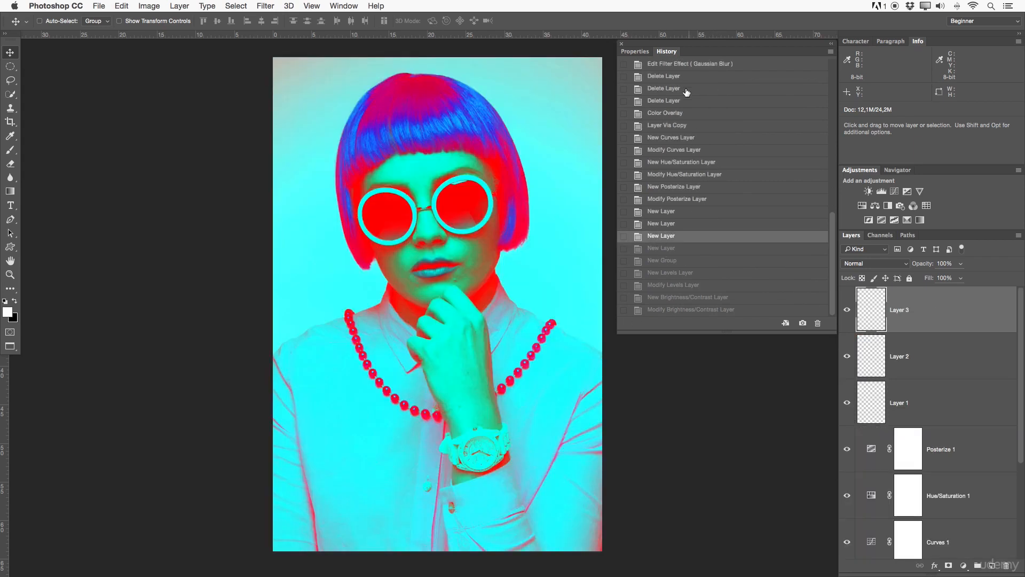
pyautogui.click(692, 189)
pyautogui.click(692, 225)
pyautogui.click(699, 259)
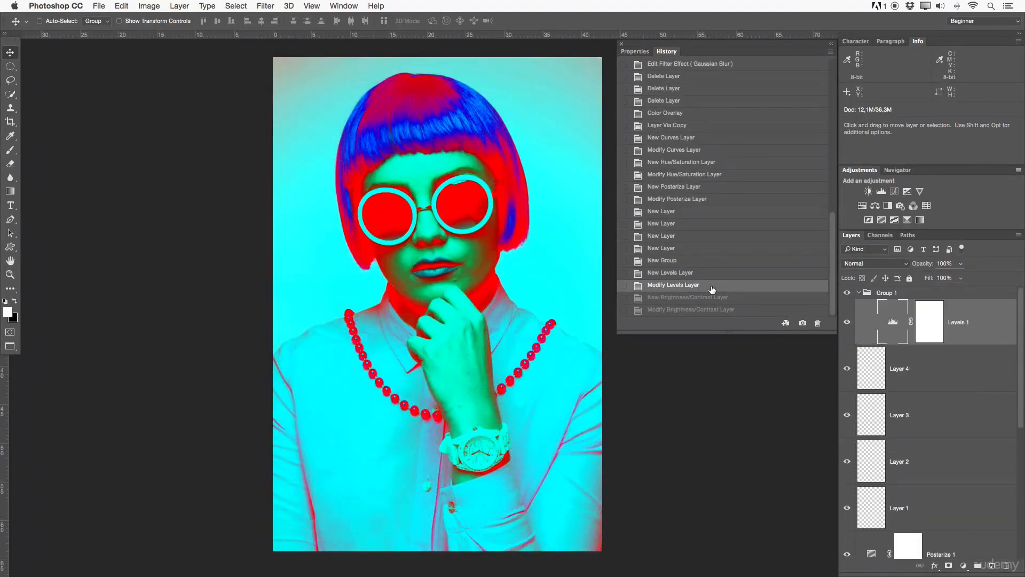
pyautogui.click(704, 297)
pyautogui.click(712, 310)
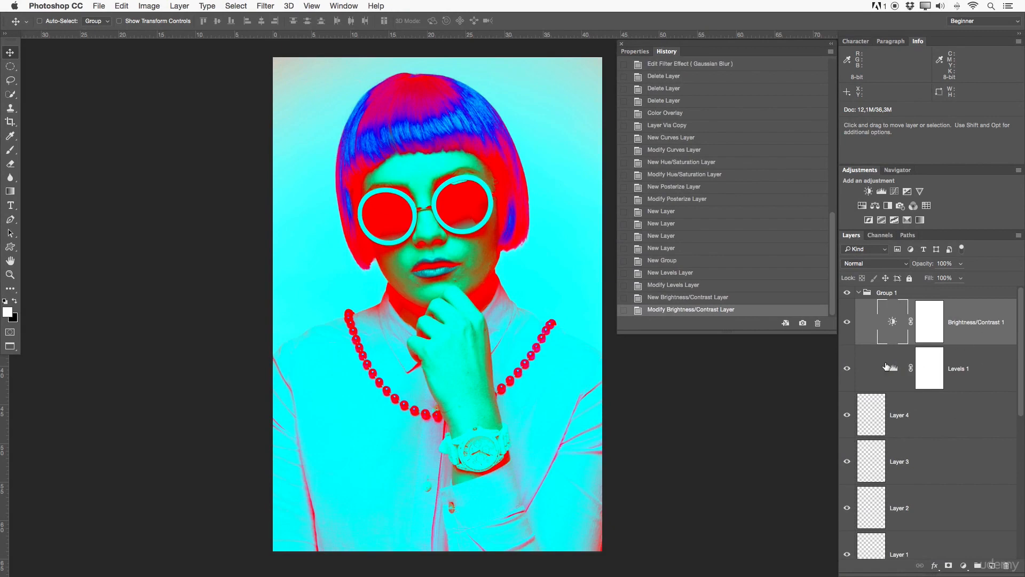
# Step: Step the document back through its history to the Delete Layer state just before Color Overlay
pyautogui.click(670, 236)
pyautogui.click(679, 199)
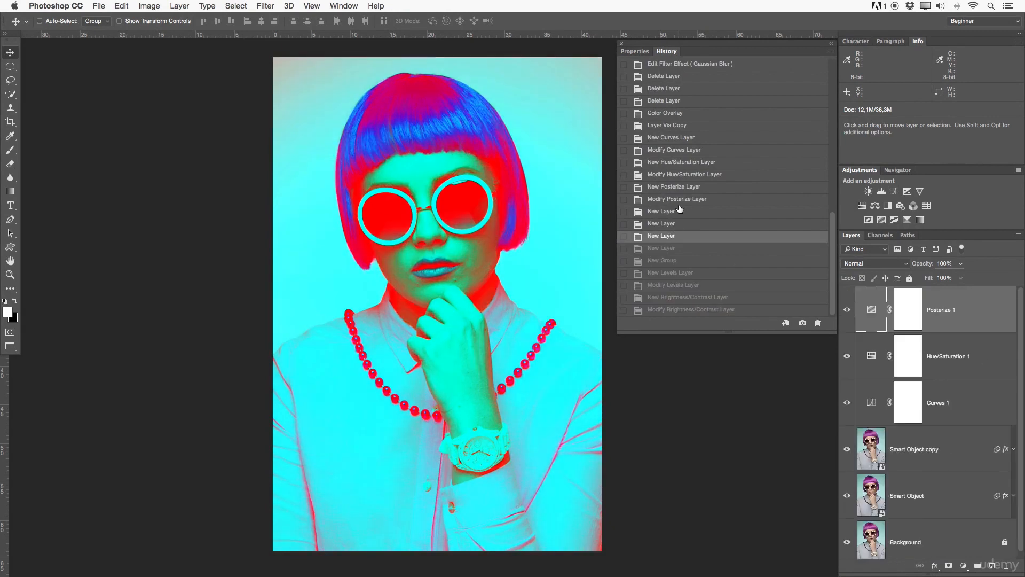
pyautogui.click(687, 174)
pyautogui.click(686, 163)
pyautogui.click(675, 126)
pyautogui.click(689, 114)
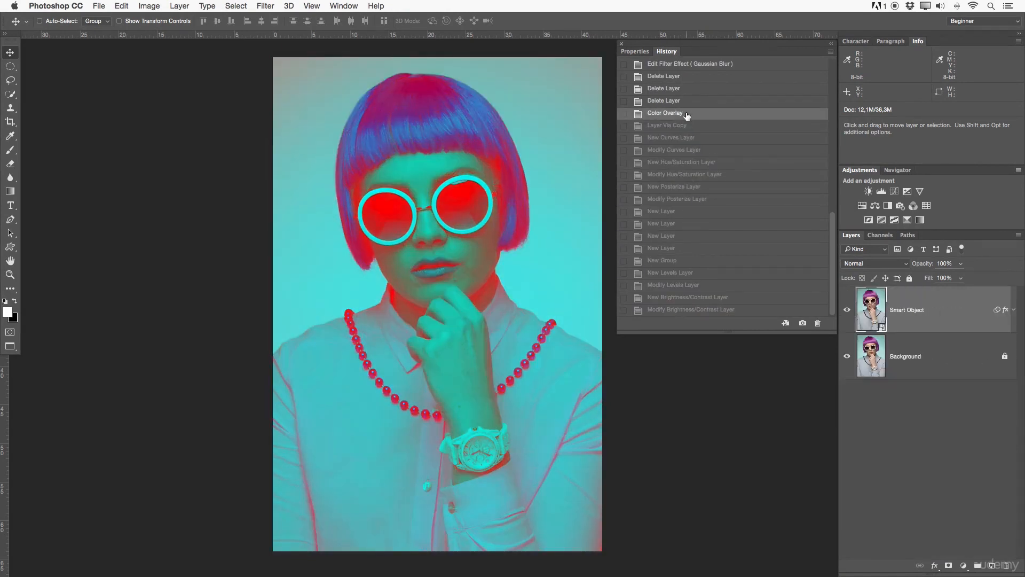
pyautogui.click(682, 103)
pyautogui.click(678, 89)
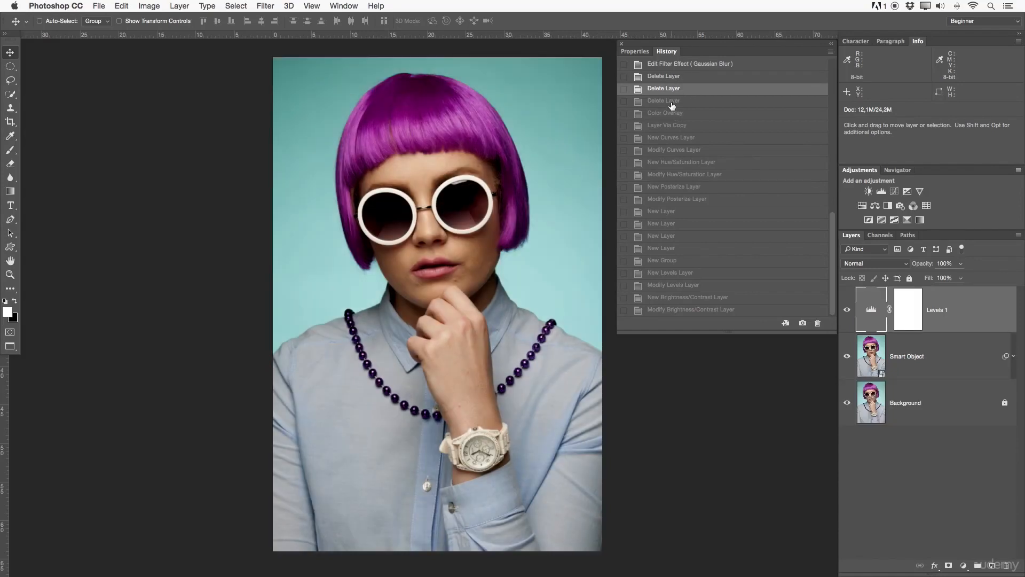
pyautogui.click(672, 101)
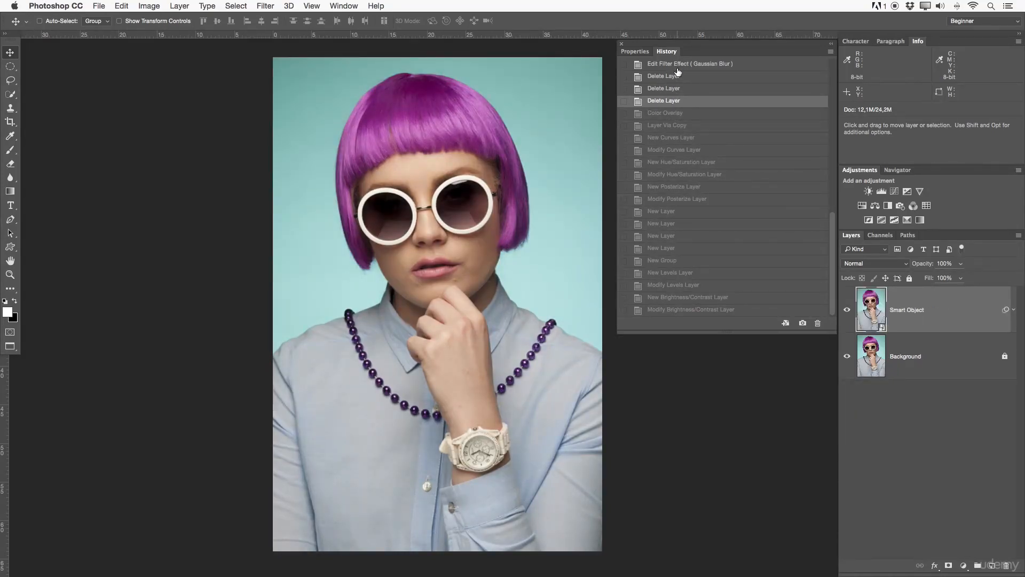
# Step: Dock the Adjustments with the floating Properties and History, and look over the available new adjustment layer types
pyautogui.moveTo(860, 169); pyautogui.dragTo(687, 73)
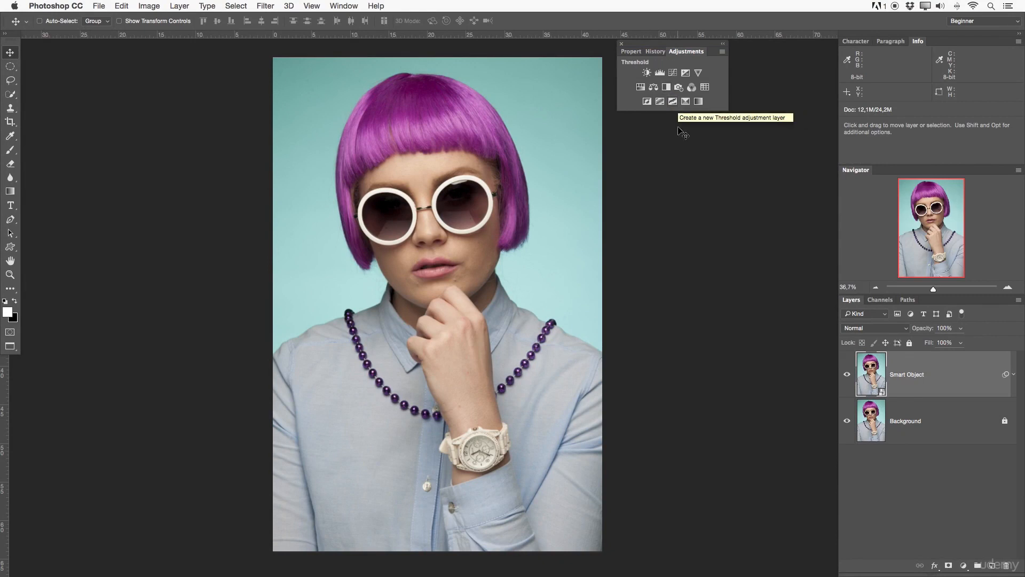
pyautogui.click(179, 6)
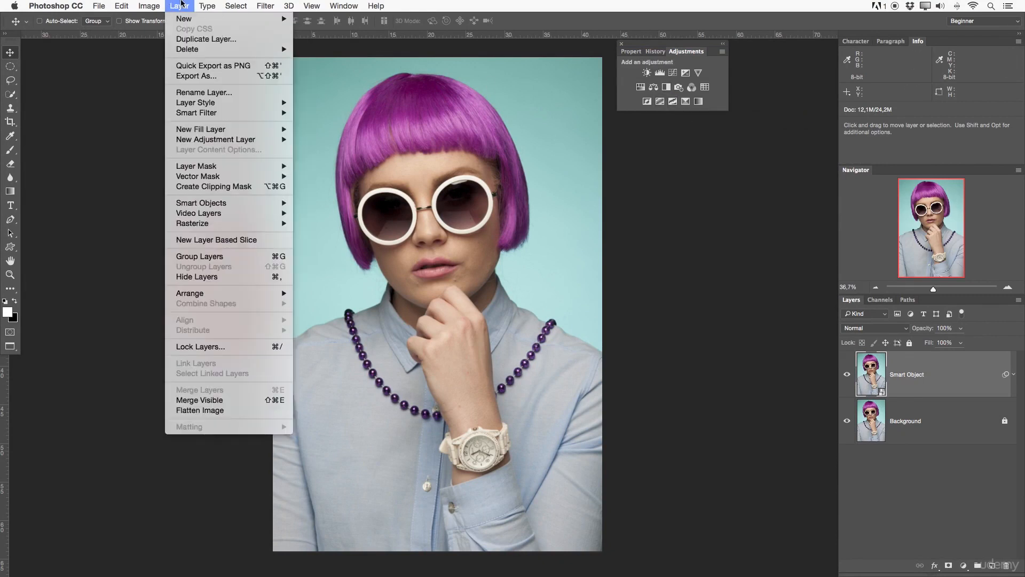
pyautogui.moveTo(208, 140)
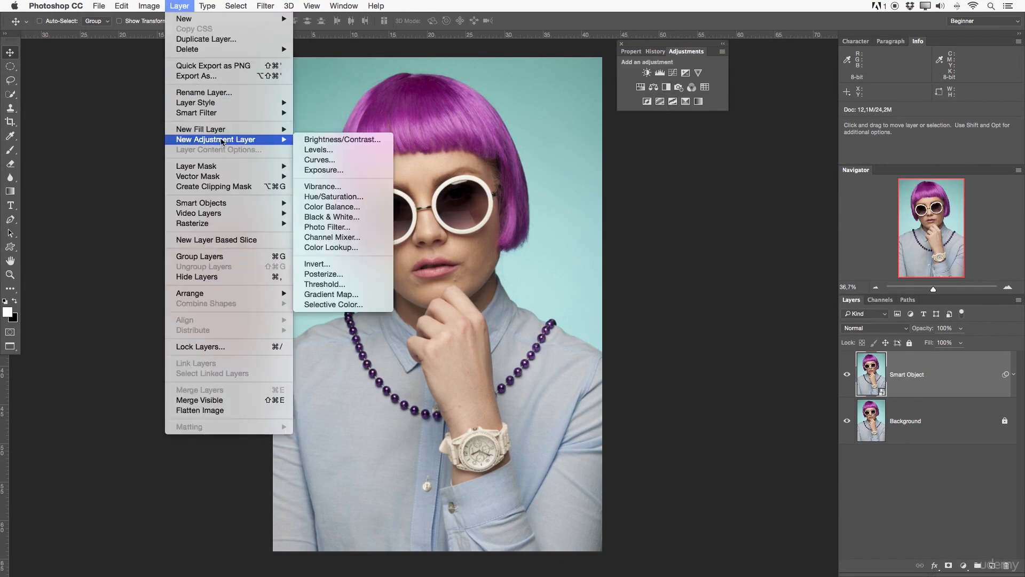
pyautogui.click(697, 197)
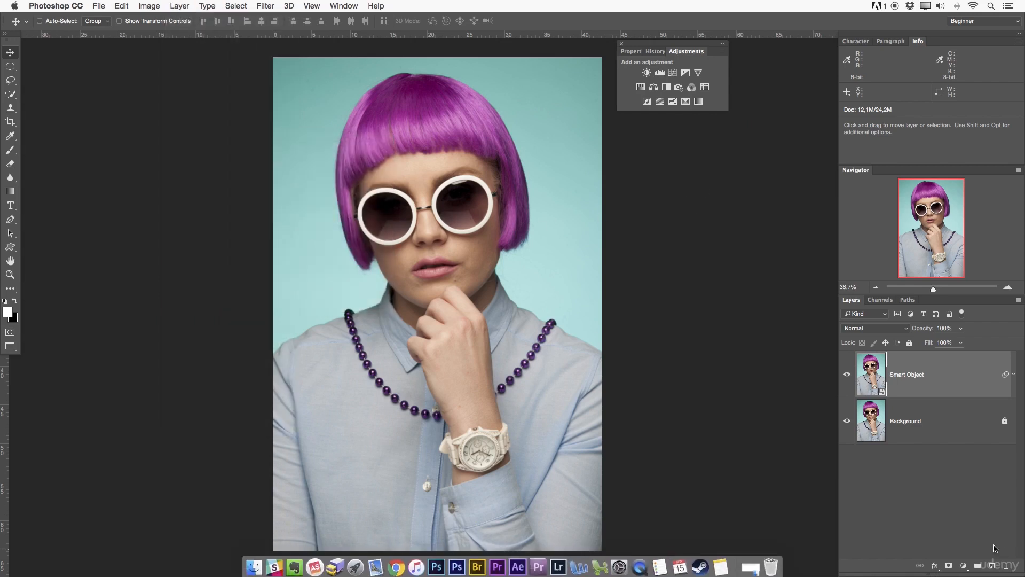
# Step: Look over the available fill and adjustment layer types, and zoom the portrait out to 31.66% for a full view
pyautogui.click(963, 566)
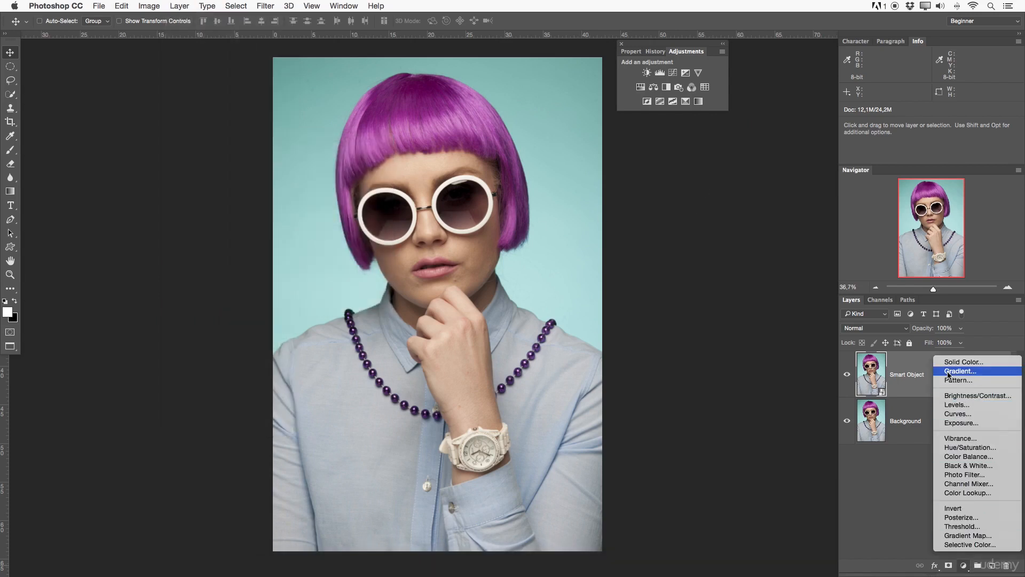
pyautogui.click(722, 242)
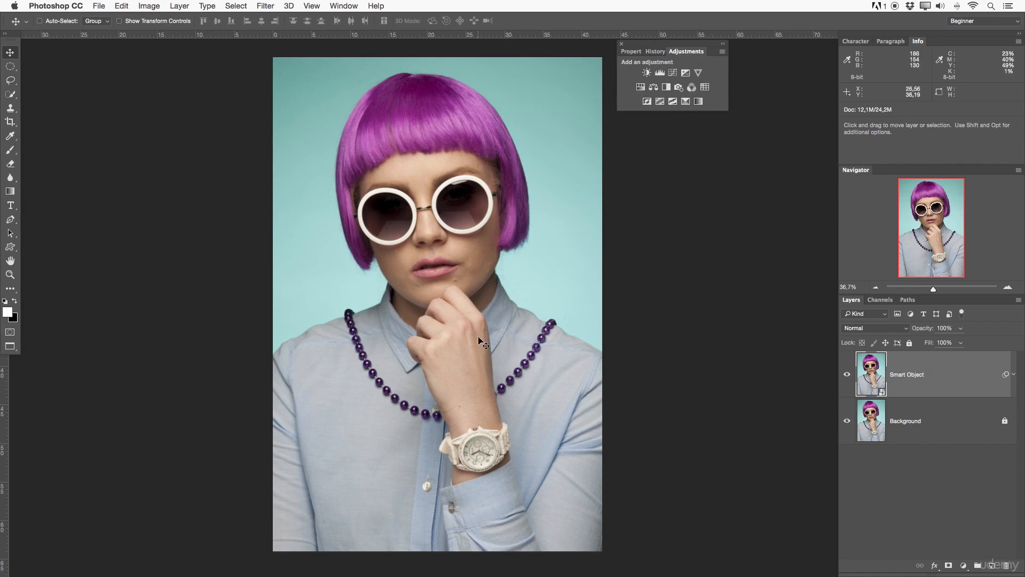
pyautogui.press('z')
pyautogui.moveTo(473, 315)
pyautogui.mouseDown()
pyautogui.moveTo(530, 314)
pyautogui.moveTo(464, 299)
pyautogui.moveTo(501, 304)
pyautogui.moveTo(474, 309)
pyautogui.mouseUp()
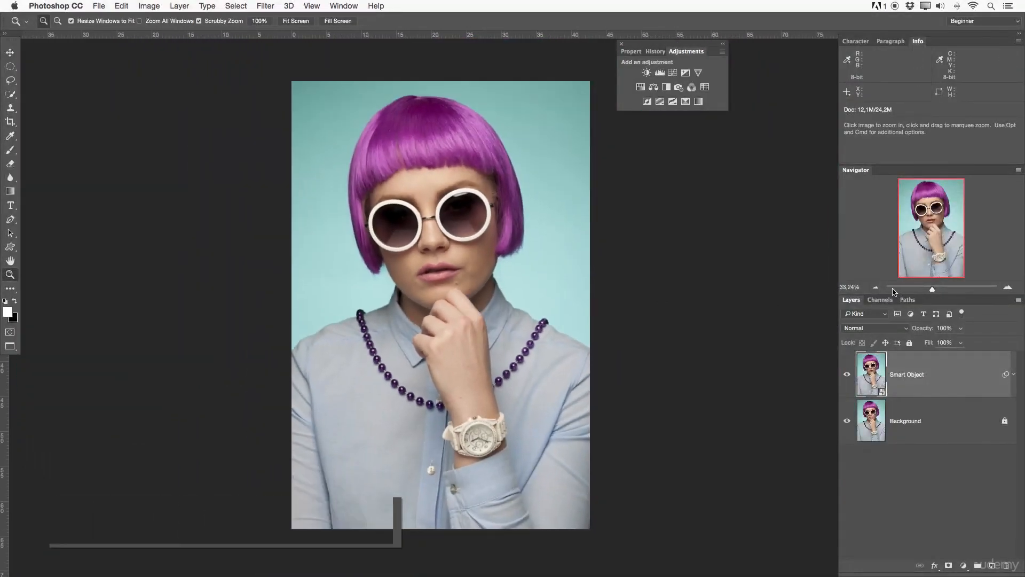
pyautogui.moveTo(932, 289)
pyautogui.mouseDown()
pyautogui.moveTo(919, 289)
pyautogui.moveTo(928, 290)
pyautogui.mouseUp()
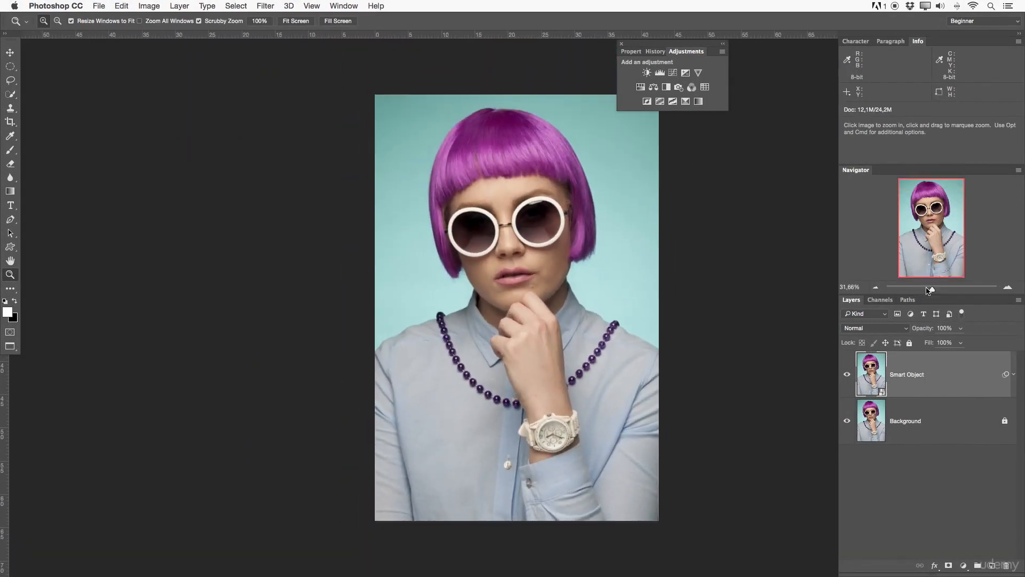
# Step: Inspect the colour channels by hiding Red, Green and Blue in different combinations, and restore the full RGB view
pyautogui.click(886, 300)
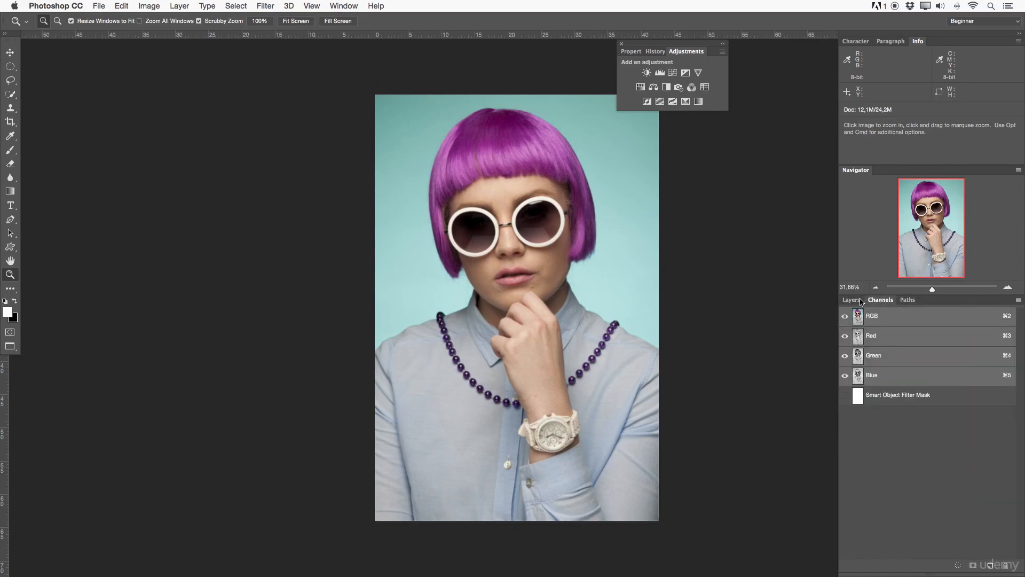
pyautogui.click(845, 335)
pyautogui.click(845, 355)
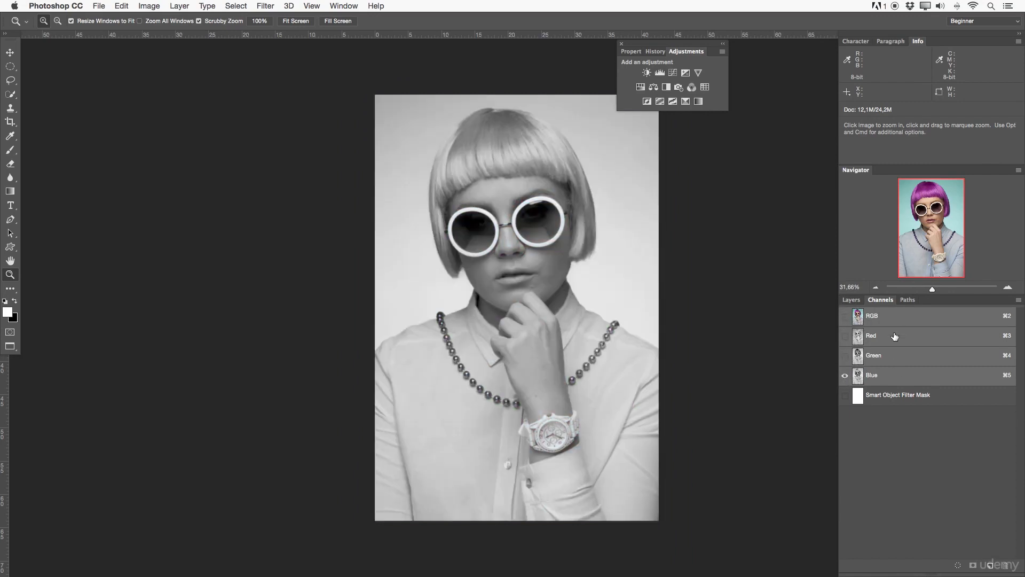
pyautogui.click(845, 355)
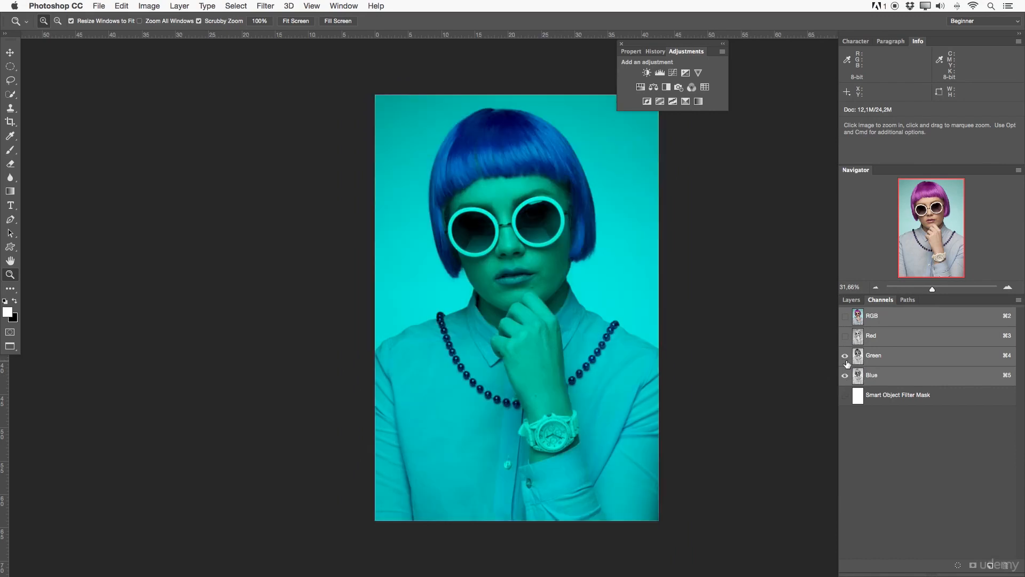
pyautogui.click(845, 375)
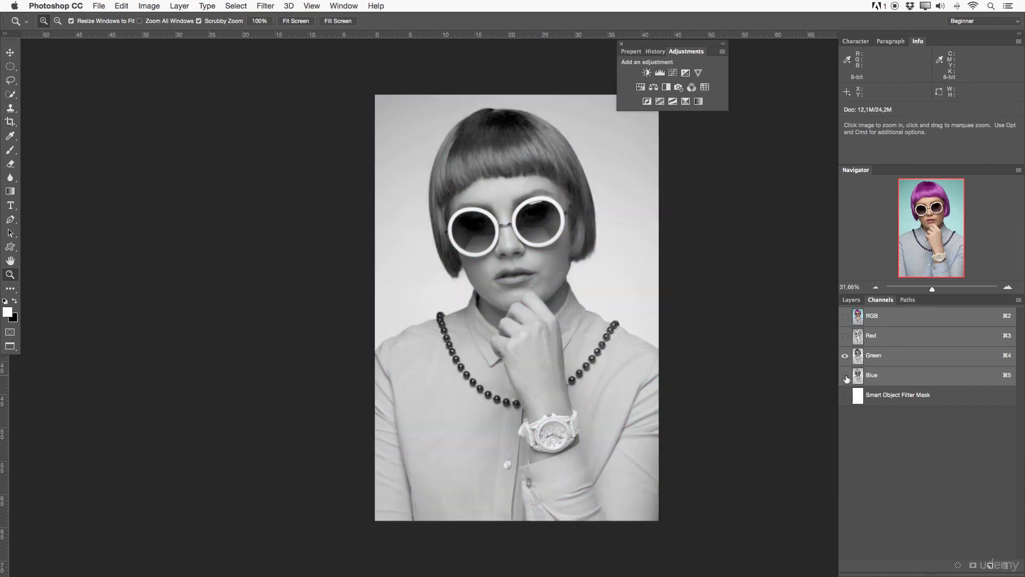
pyautogui.click(845, 376)
pyautogui.click(845, 336)
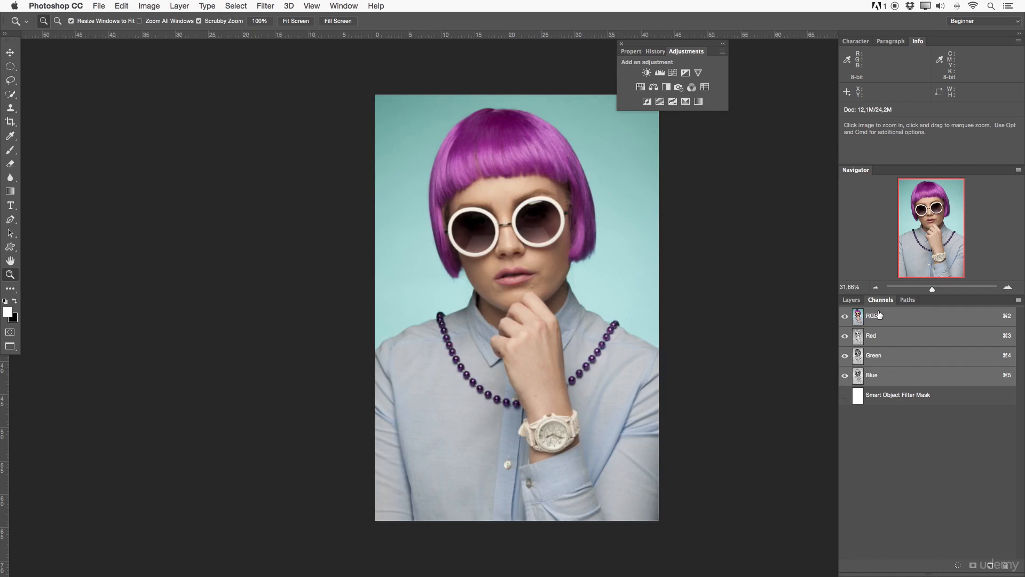
# Step: Display the saved Work Path over the portrait to examine its outline, and return to the layer list
pyautogui.click(907, 300)
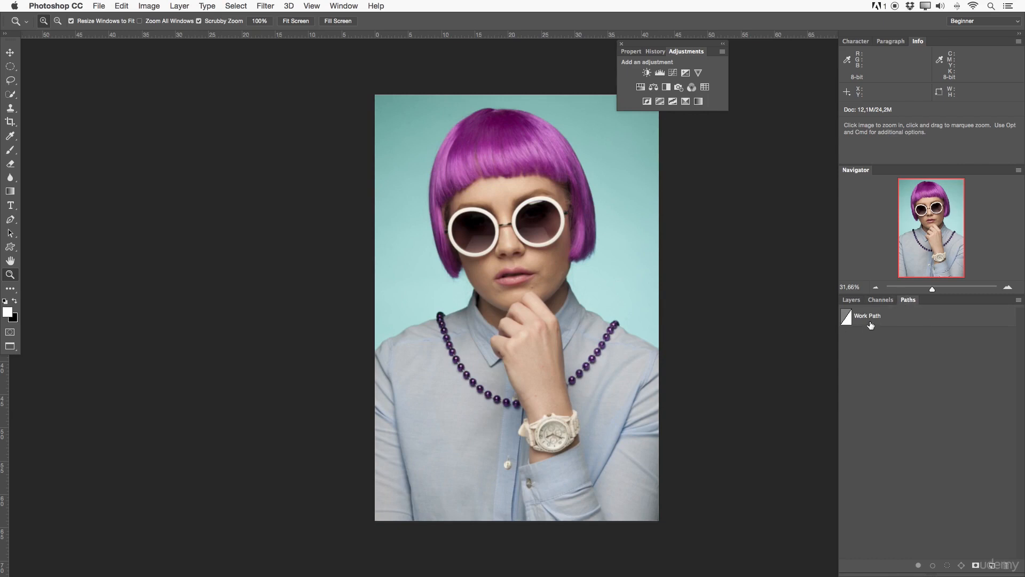
pyautogui.click(853, 300)
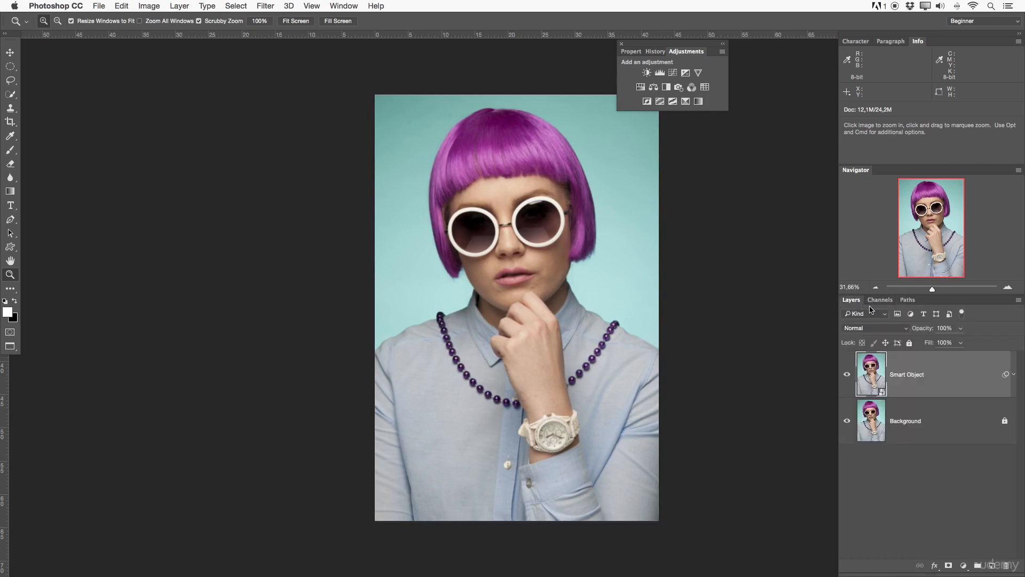
pyautogui.click(908, 300)
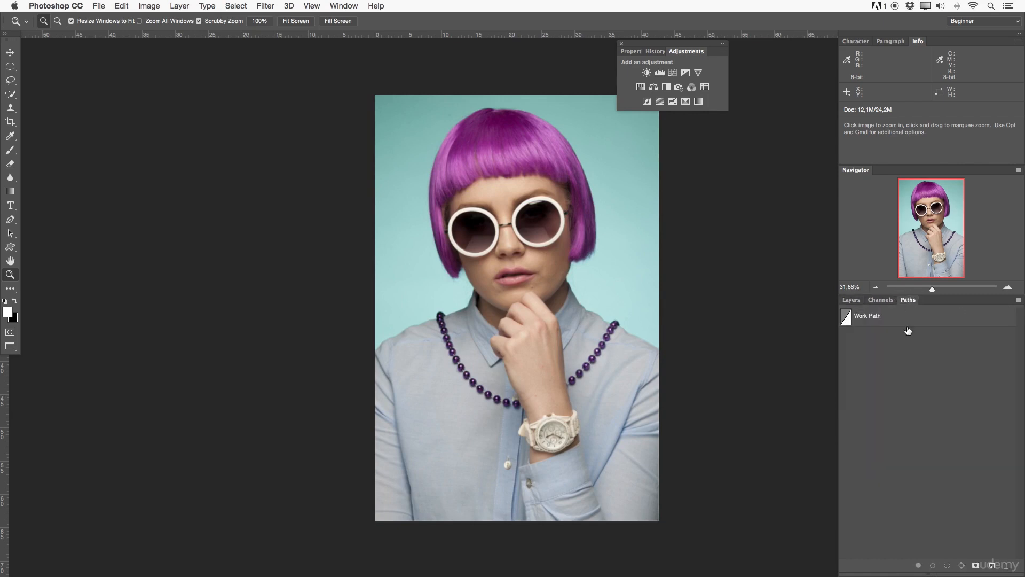
pyautogui.click(846, 318)
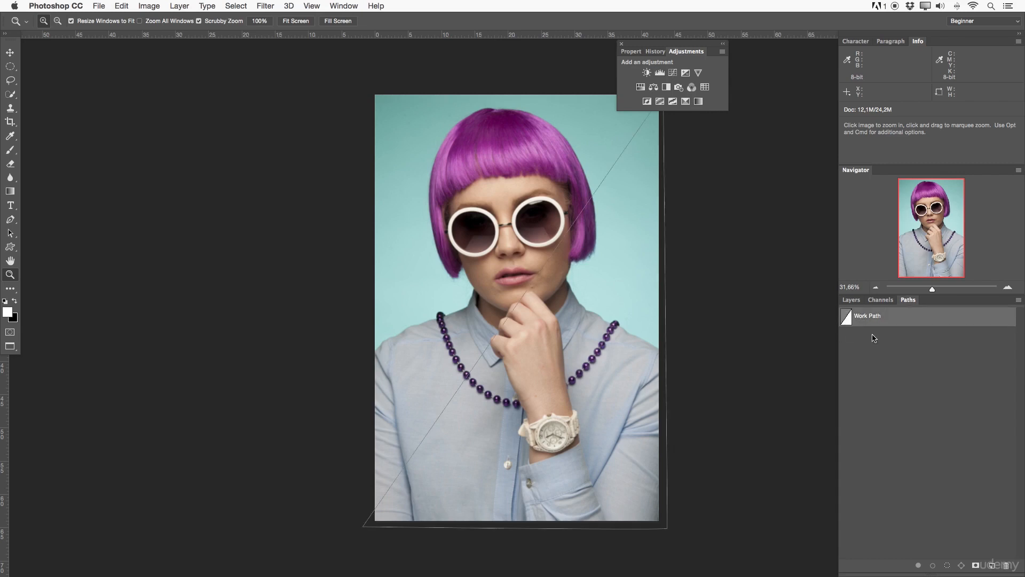
pyautogui.moveTo(686, 279); pyautogui.dragTo(606, 266)
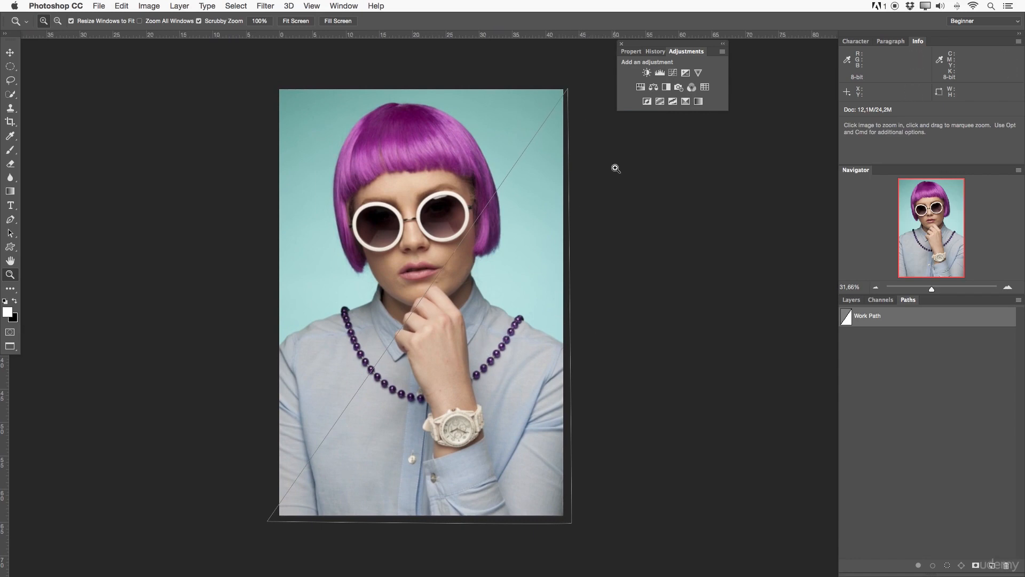
pyautogui.click(892, 302)
pyautogui.click(909, 301)
pyautogui.click(837, 302)
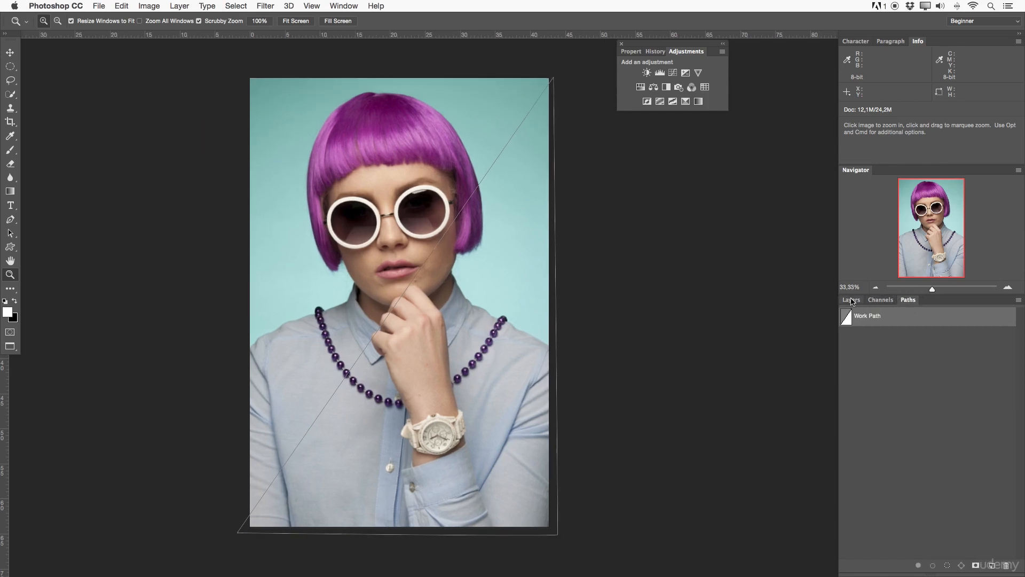
pyautogui.click(851, 301)
# Step: Dock Adjustments and Properties ahead of Navigator, and place History first in the group with Character, Paragraph and Info
pyautogui.moveTo(686, 51); pyautogui.dragTo(852, 169)
pyautogui.moveTo(638, 50); pyautogui.dragTo(891, 172)
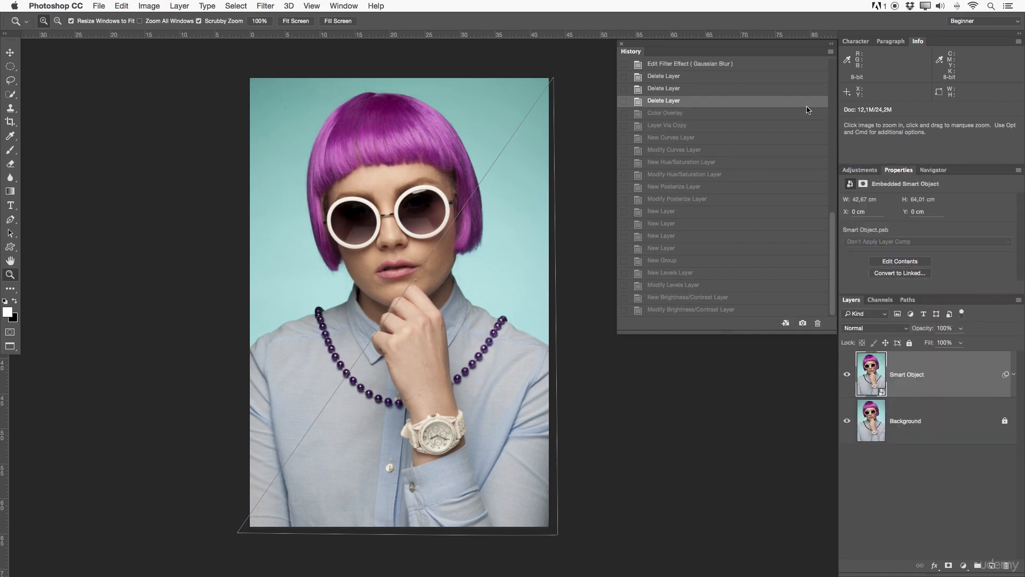
pyautogui.moveTo(643, 53); pyautogui.dragTo(967, 43)
pyautogui.moveTo(968, 44); pyautogui.dragTo(854, 43)
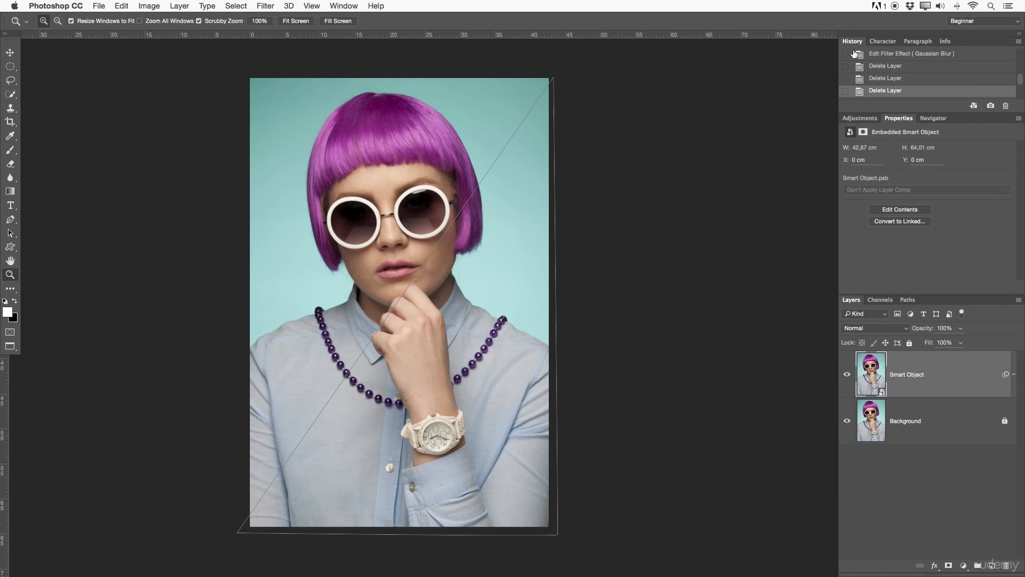
# Step: Review the Character, Paragraph and Info contents in the newly arranged group, and bring History back to the front
pyautogui.click(884, 42)
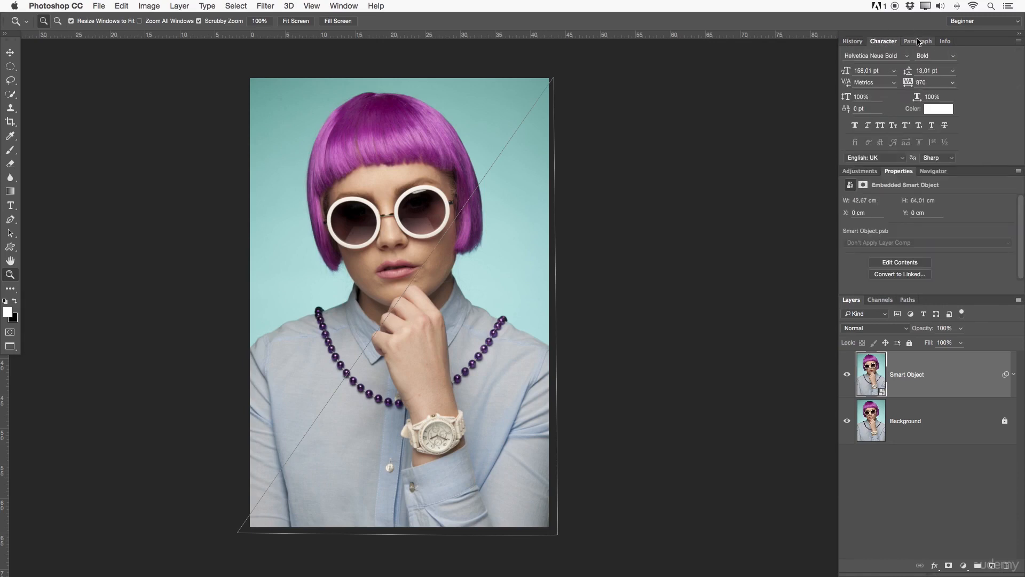
pyautogui.click(917, 41)
pyautogui.click(946, 41)
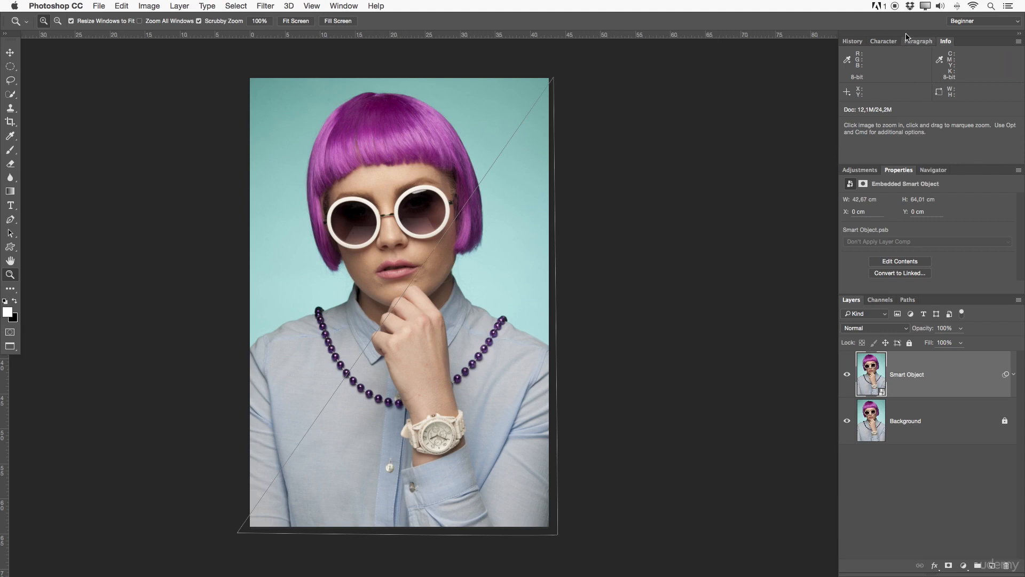
pyautogui.click(852, 42)
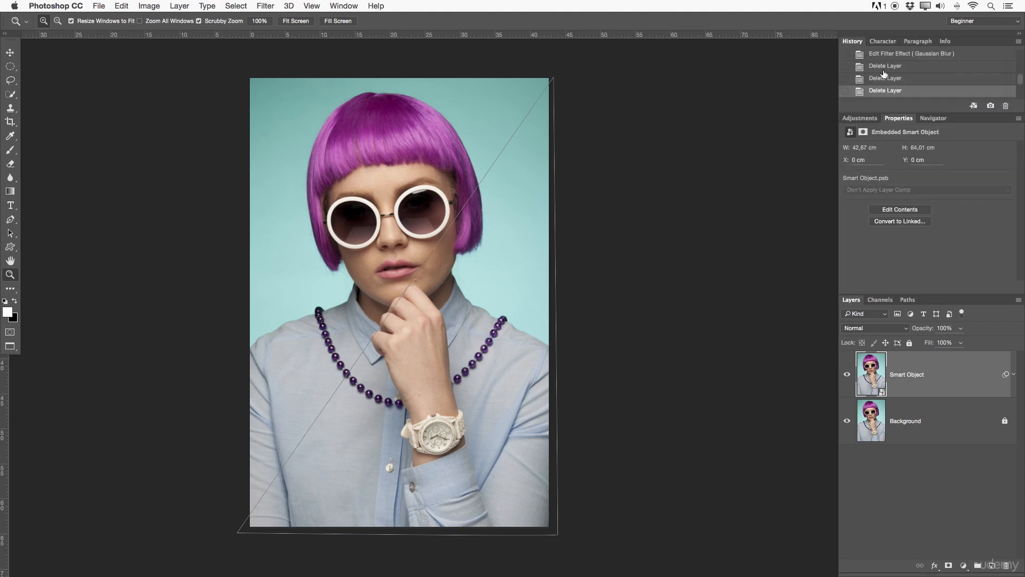
# Step: Bring Adjustments in front of Properties, and check the Channels before leaving the Layers on display
pyautogui.click(865, 119)
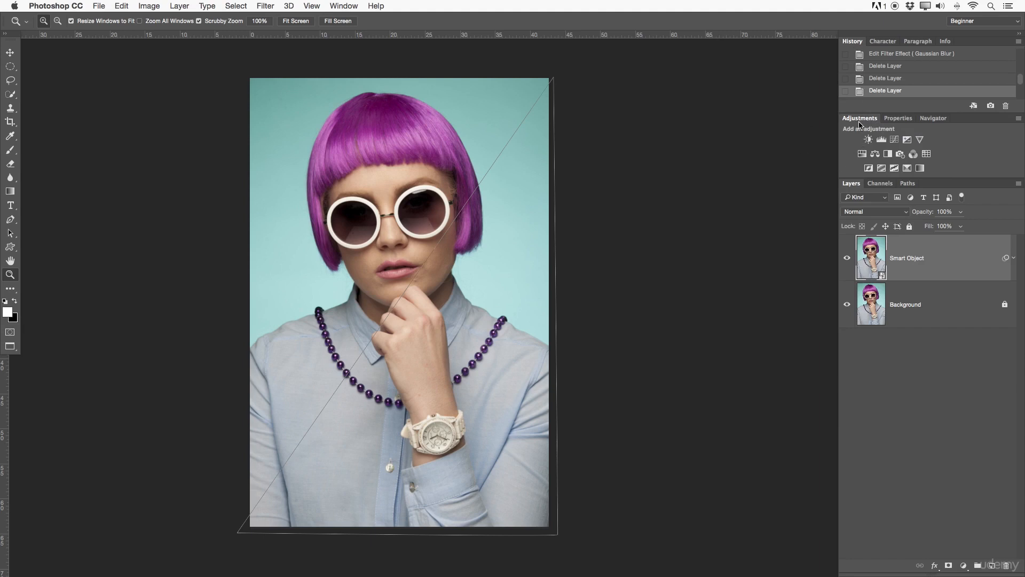
pyautogui.click(897, 118)
pyautogui.click(858, 118)
pyautogui.click(880, 183)
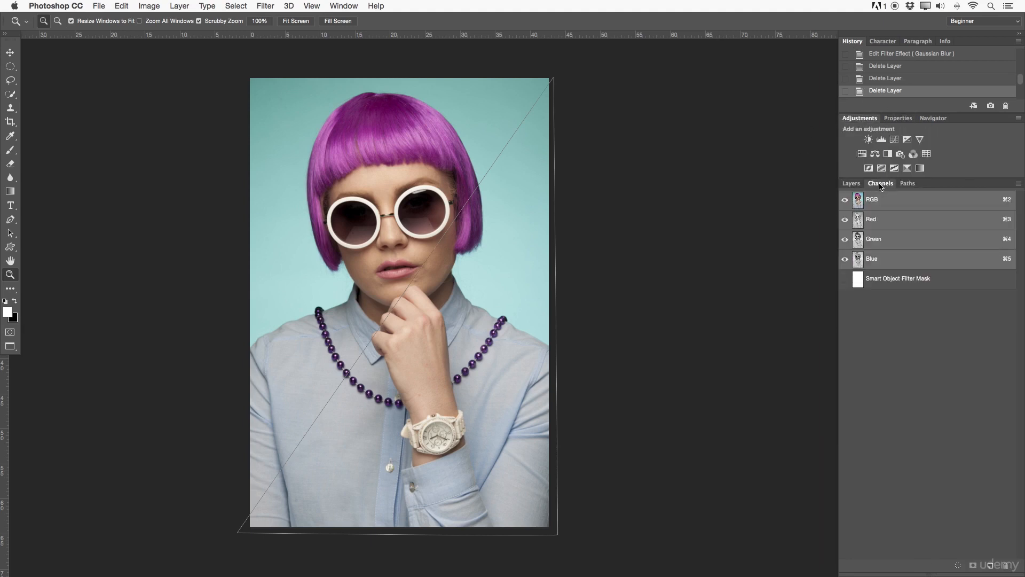
pyautogui.click(852, 183)
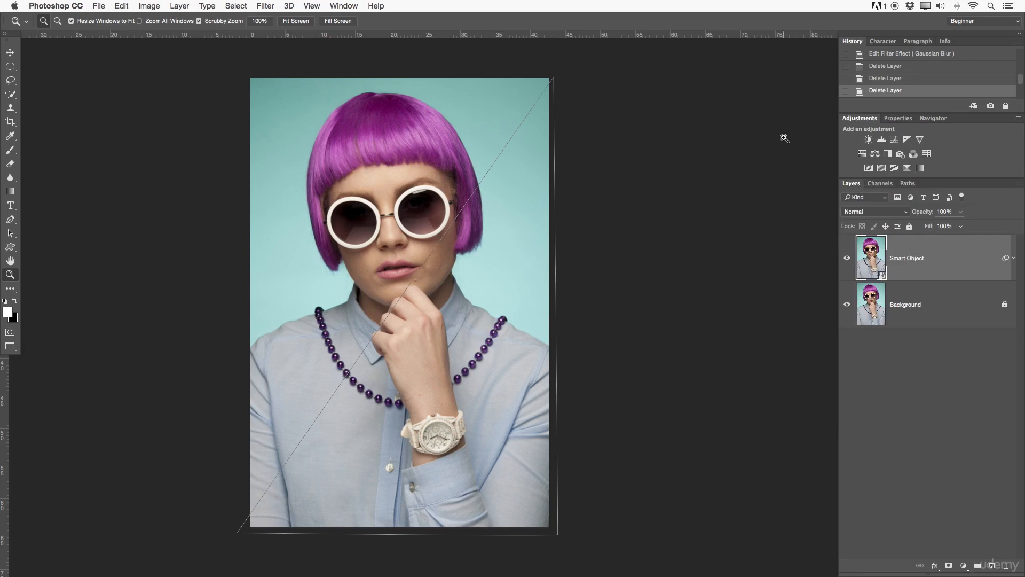